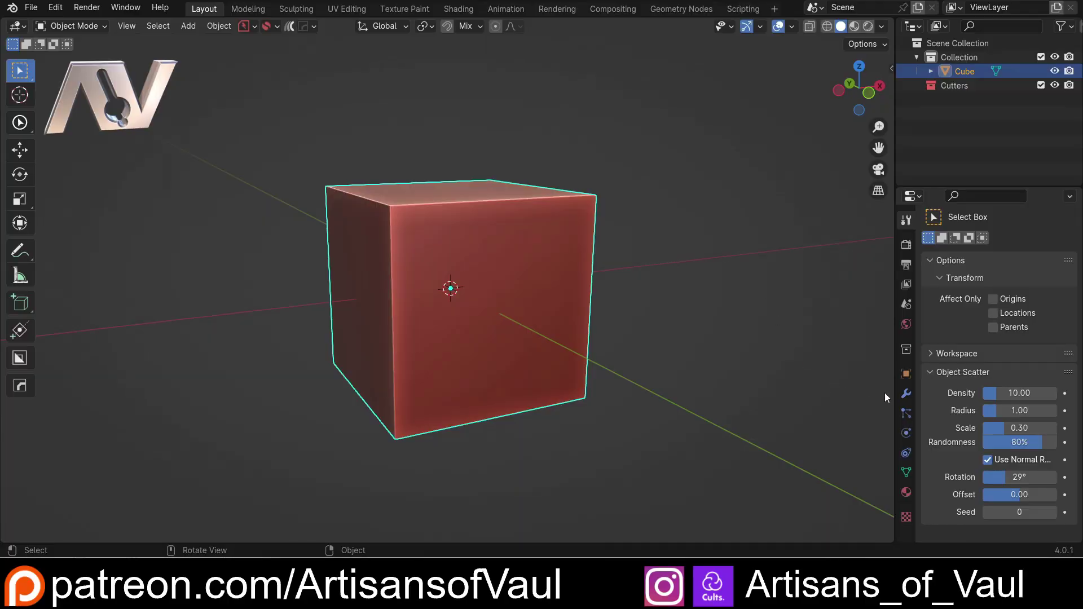
Show the Cube's modifier properties and browse the Add Modifier category menu.
{"action": "left_click", "coordinate": [906, 393]}
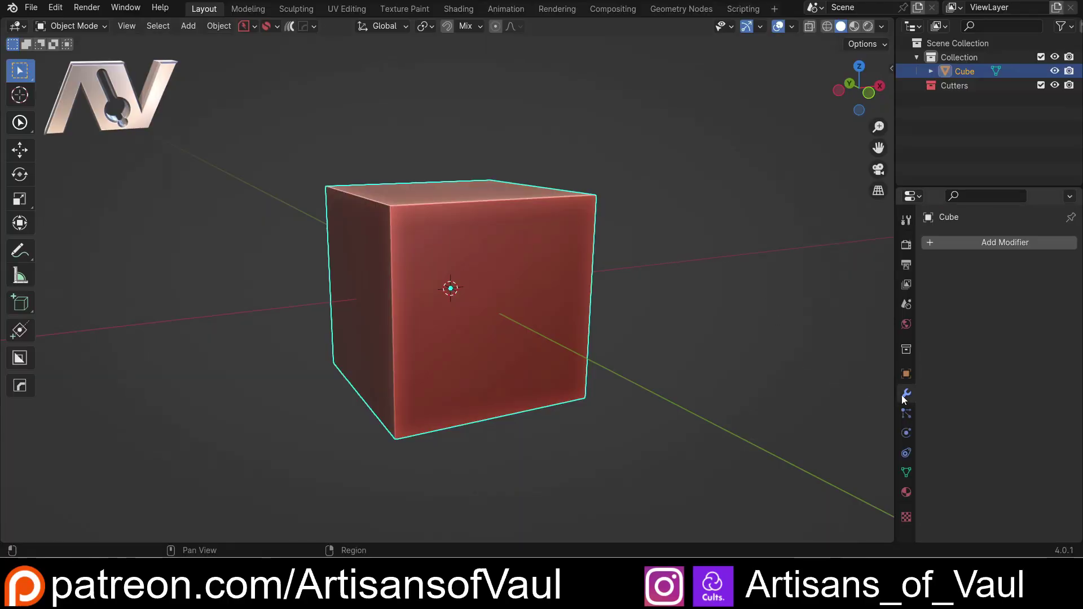
{"action": "left_click", "coordinate": [929, 244]}
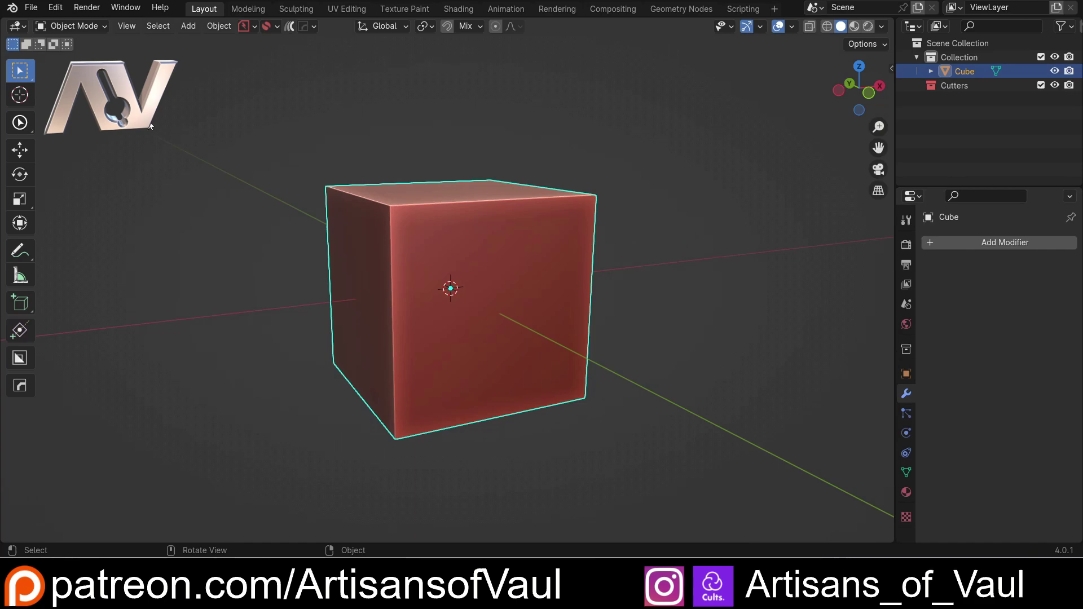
Enable and save the Old Modifier Menu add-on, then open the Add Modifier (Old UI) list.
{"action": "left_click", "coordinate": [56, 8]}
{"action": "left_click", "coordinate": [129, 190]}
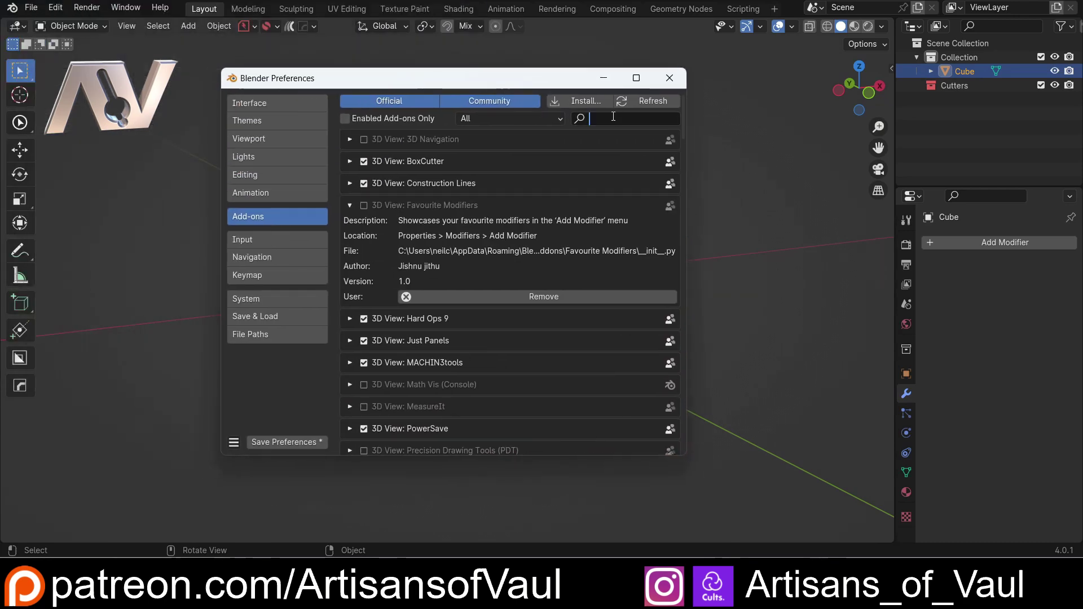
{"action": "type", "text": "old"}
{"action": "key", "text": "Return"}
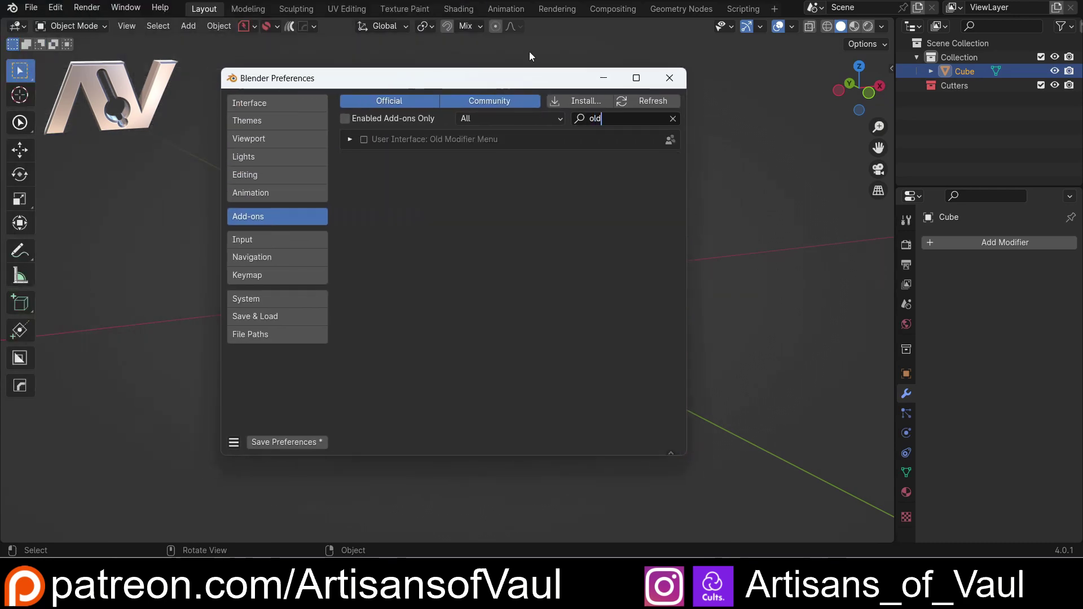
{"action": "left_click", "coordinate": [363, 139]}
{"action": "left_click", "coordinate": [669, 78]}
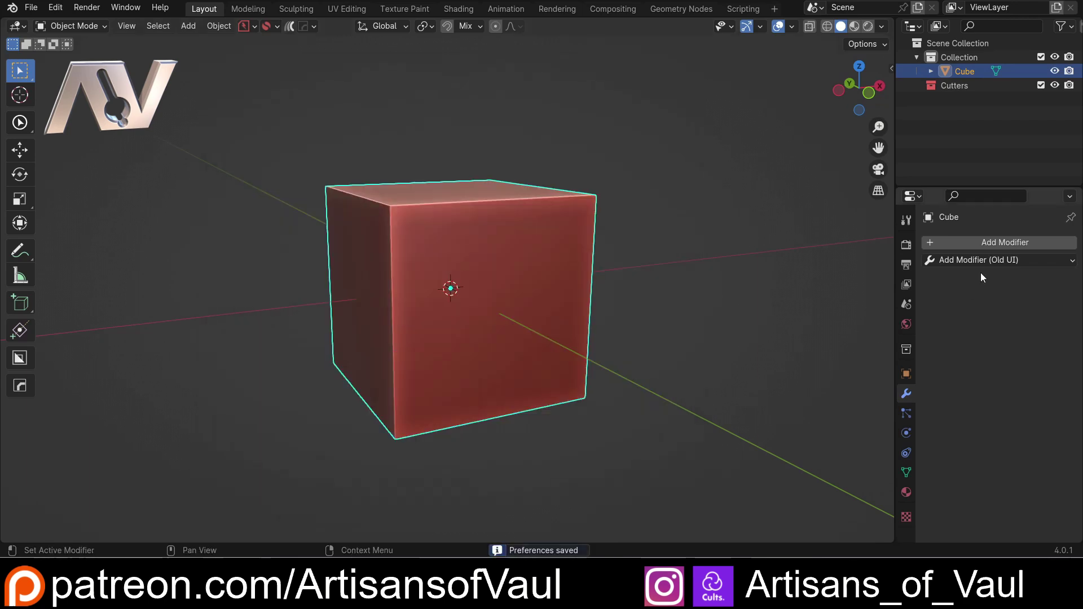
{"action": "left_click", "coordinate": [982, 260]}
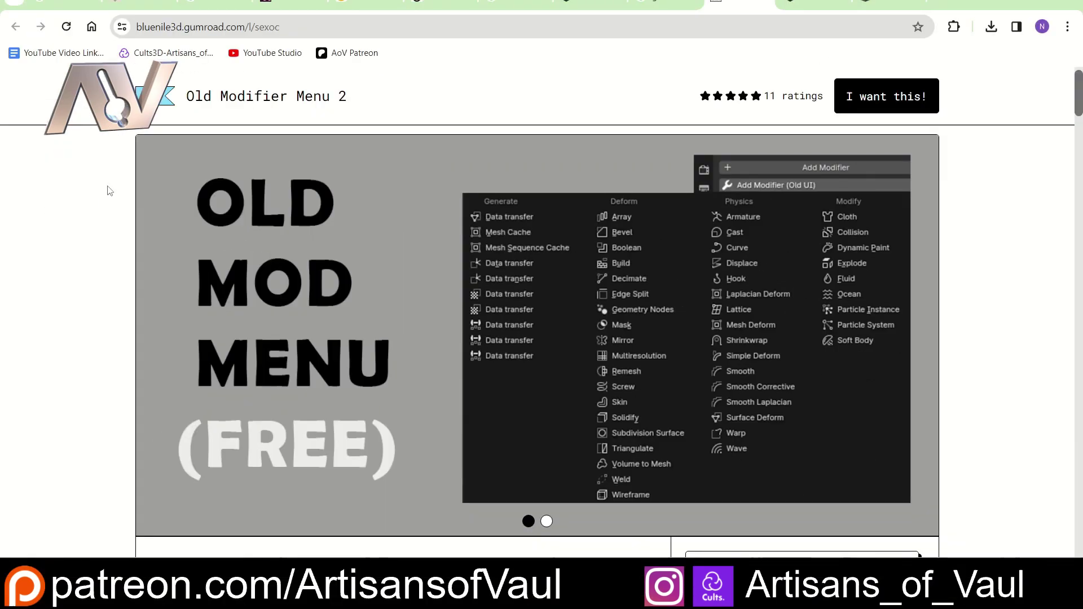
Scroll through the Old Modifier Menu 2 Gumroad page's pricing and feature sections.
{"action": "scroll", "coordinate": [113, 194], "scroll_direction": "down", "scroll_amount": 6}
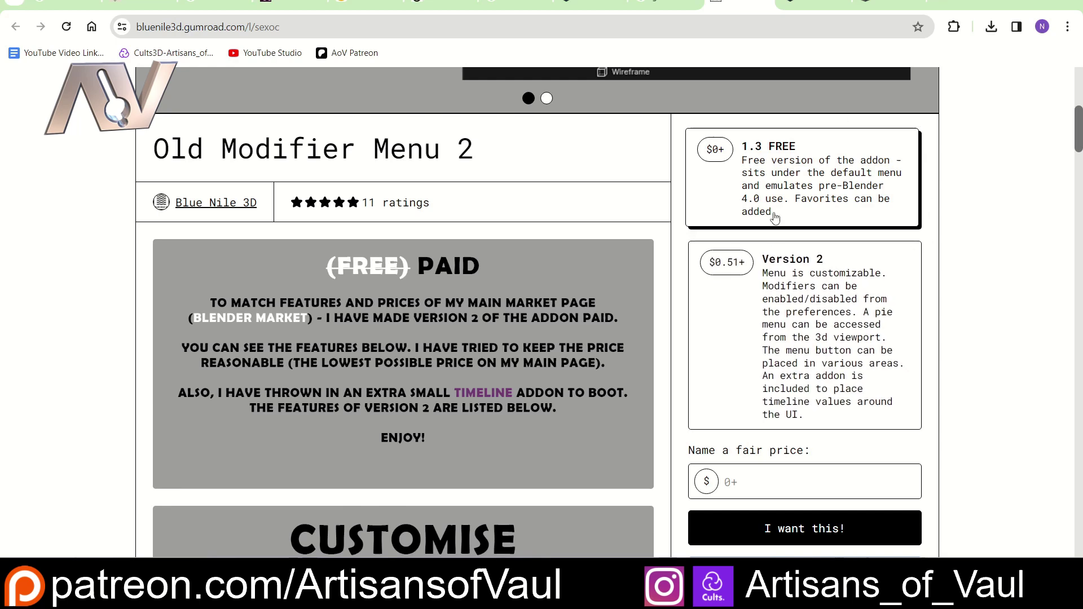
{"action": "scroll", "coordinate": [679, 234], "scroll_direction": "down", "scroll_amount": 1}
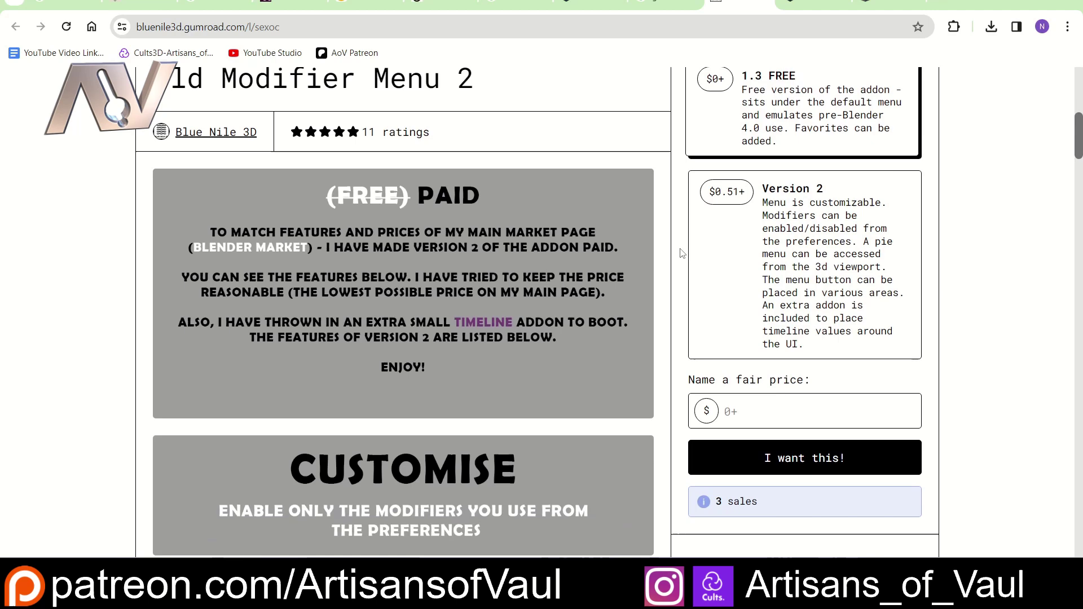
{"action": "scroll", "coordinate": [680, 253], "scroll_direction": "down", "scroll_amount": 4}
{"action": "scroll", "coordinate": [681, 250], "scroll_direction": "down", "scroll_amount": 5}
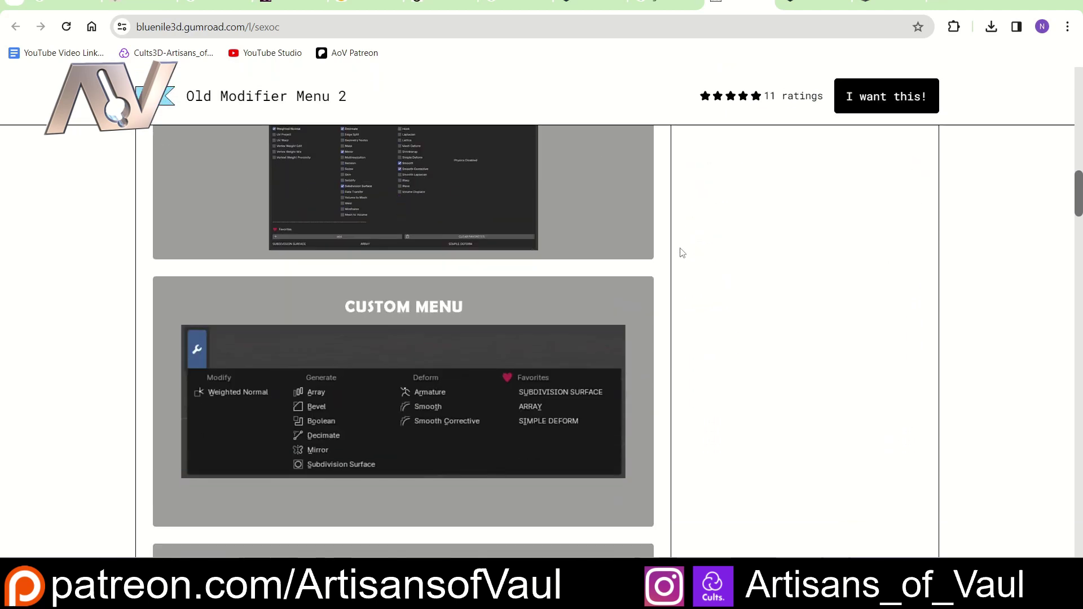
{"action": "scroll", "coordinate": [681, 250], "scroll_direction": "up", "scroll_amount": 2}
{"action": "scroll", "coordinate": [549, 291], "scroll_direction": "down", "scroll_amount": 3}
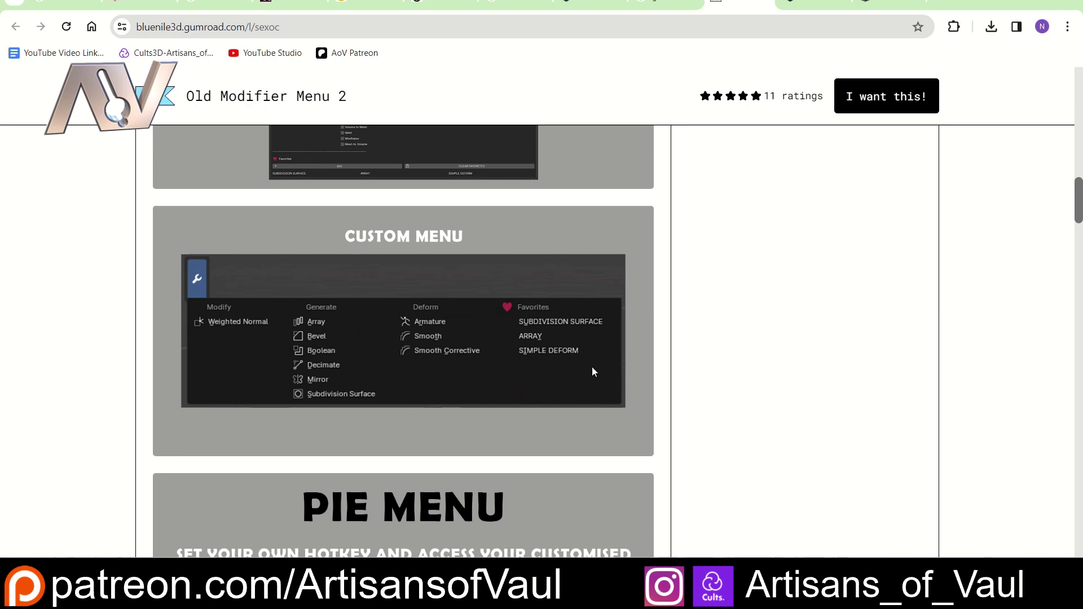
{"action": "scroll", "coordinate": [590, 371], "scroll_direction": "down", "scroll_amount": 5}
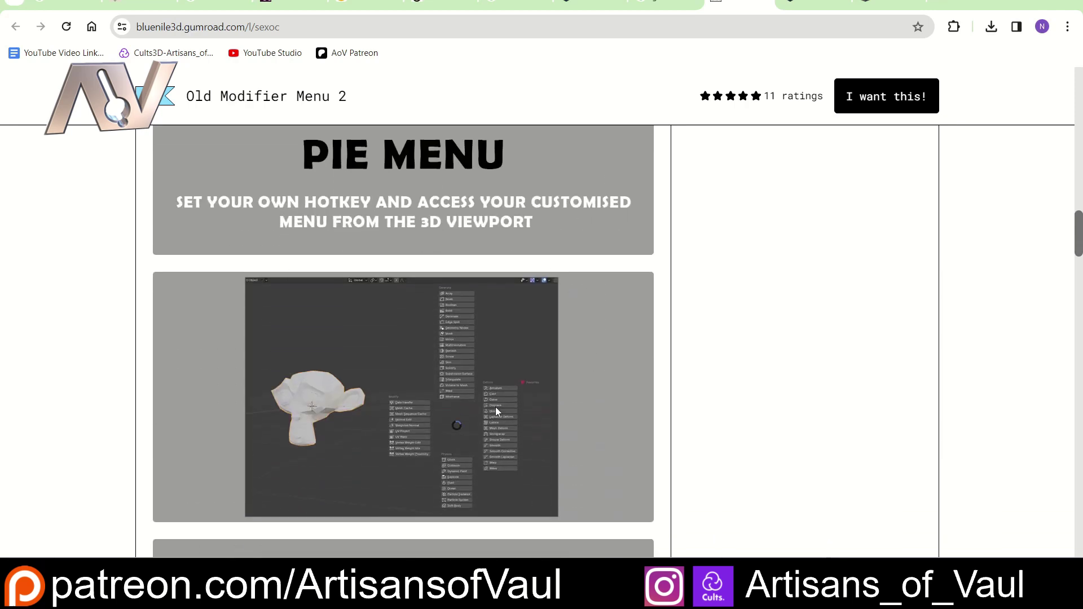
{"action": "scroll", "coordinate": [566, 373], "scroll_direction": "down", "scroll_amount": 1}
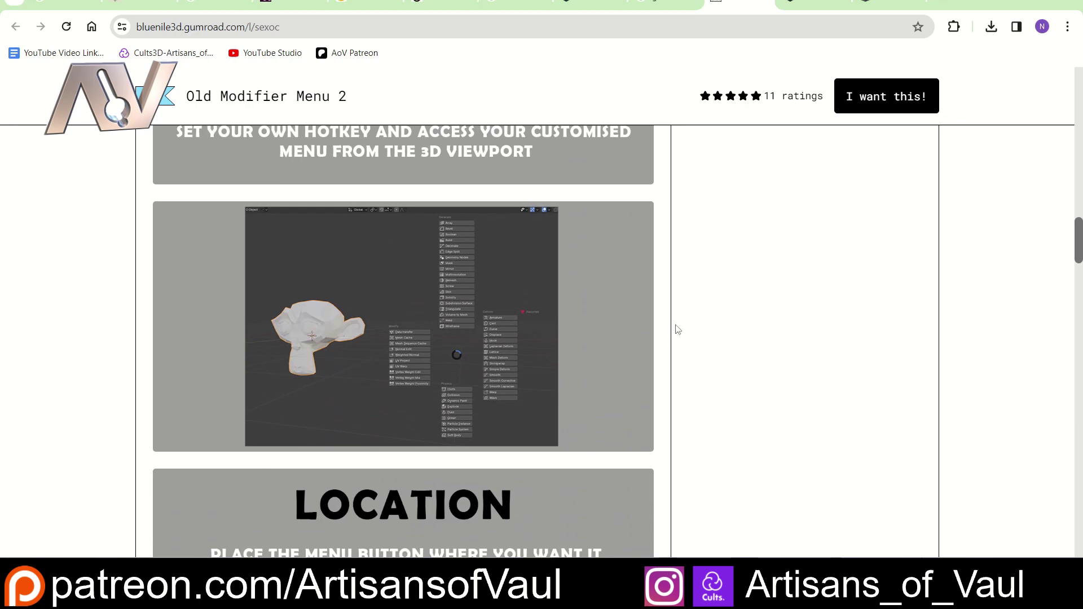
{"action": "scroll", "coordinate": [664, 330], "scroll_direction": "down", "scroll_amount": 5}
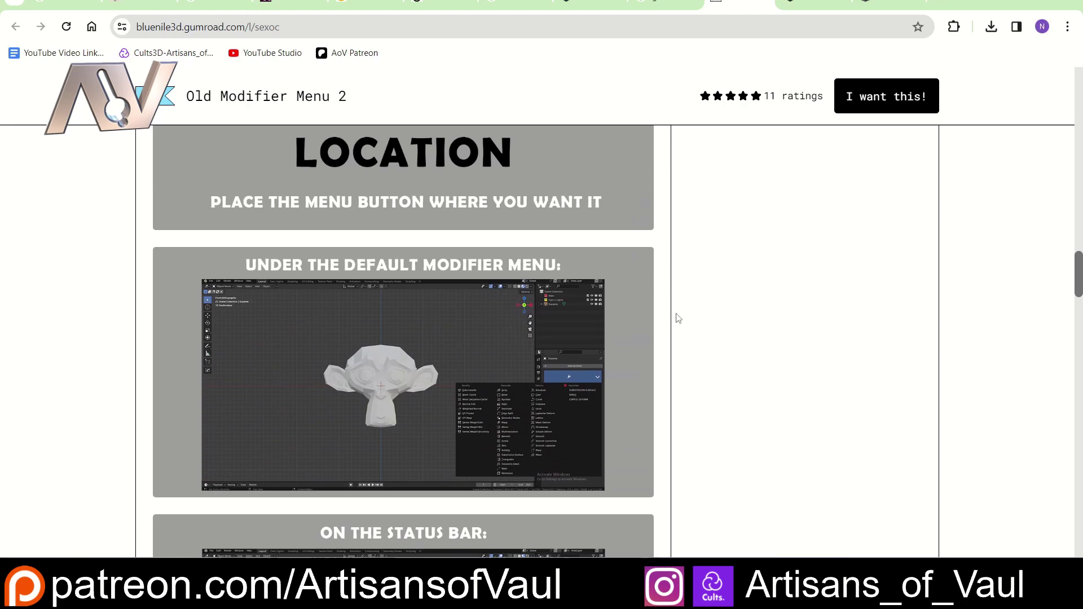
{"action": "scroll", "coordinate": [682, 398], "scroll_direction": "down", "scroll_amount": 4}
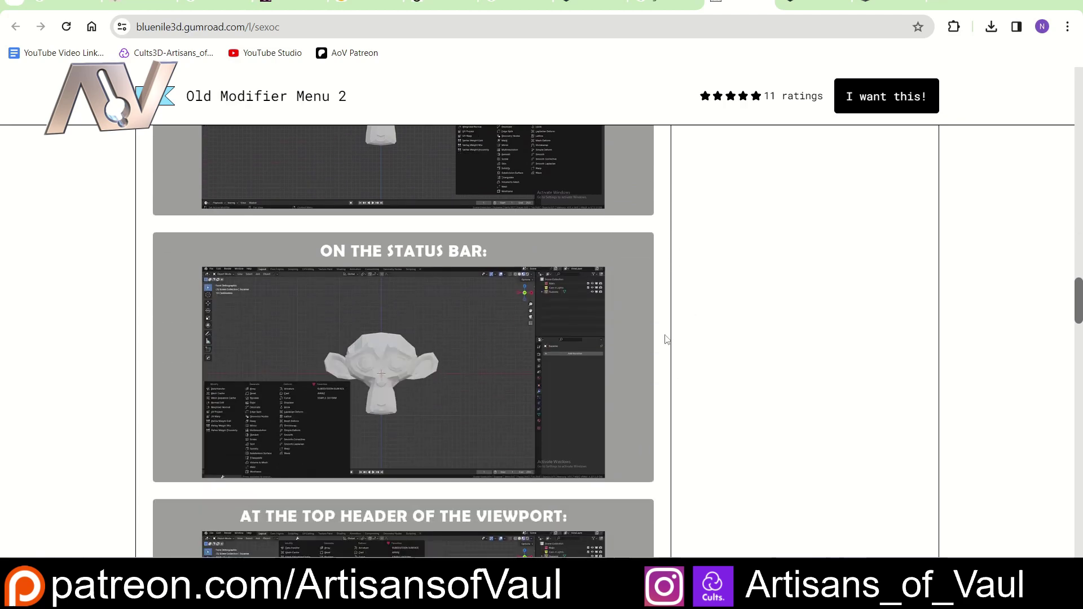
{"action": "scroll", "coordinate": [674, 354], "scroll_direction": "down", "scroll_amount": 3}
{"action": "scroll", "coordinate": [674, 354], "scroll_direction": "down", "scroll_amount": 1}
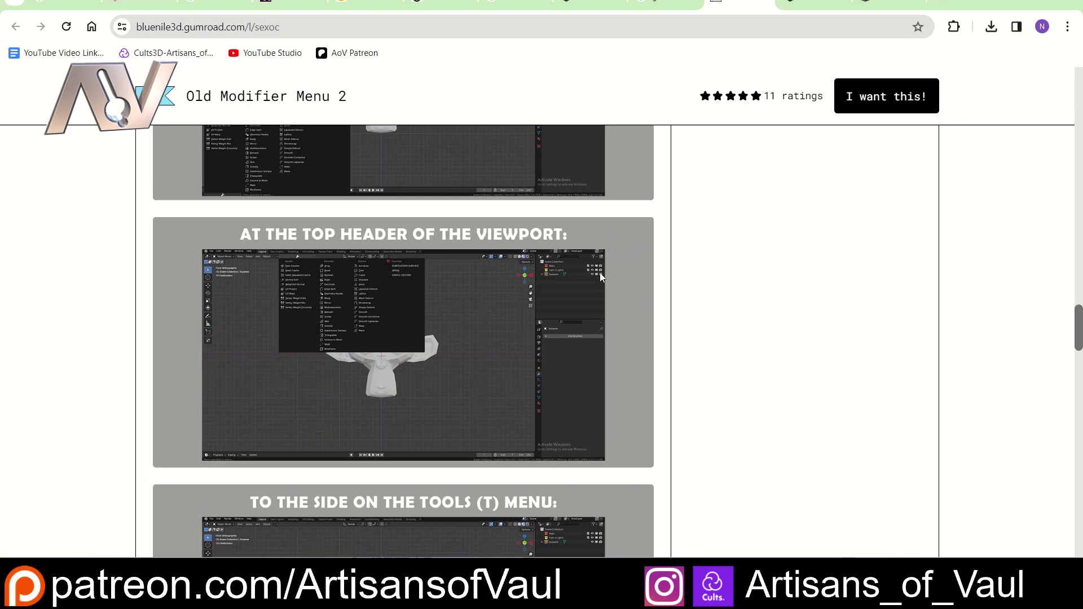
{"action": "scroll", "coordinate": [684, 296], "scroll_direction": "down", "scroll_amount": 3}
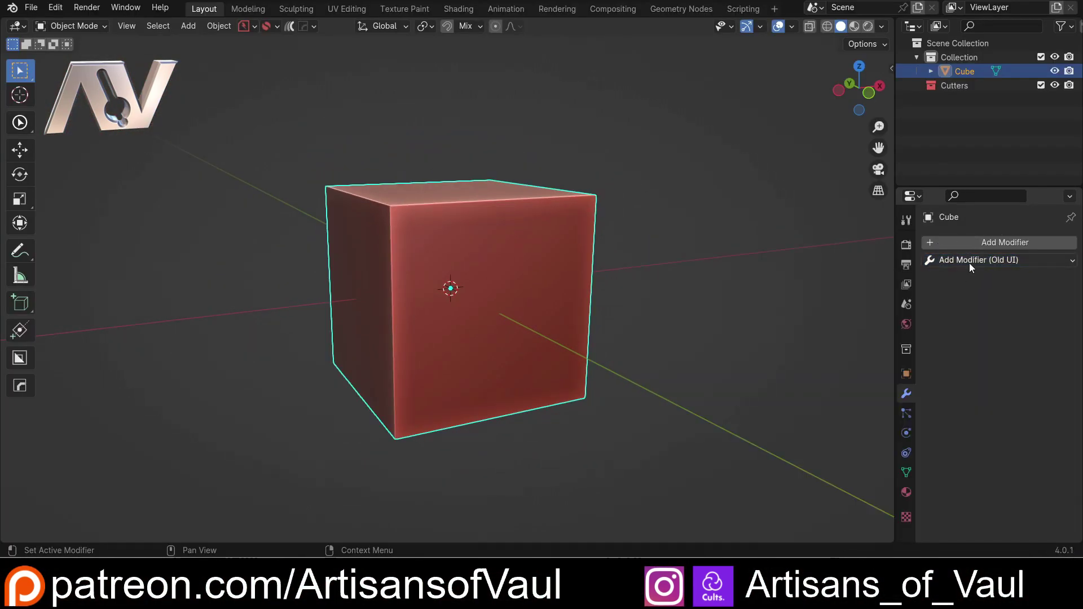
Compare the Add Modifier menu, including a 'we' search, with the Old UI list, then deselect the cube.
{"action": "left_click", "coordinate": [969, 263]}
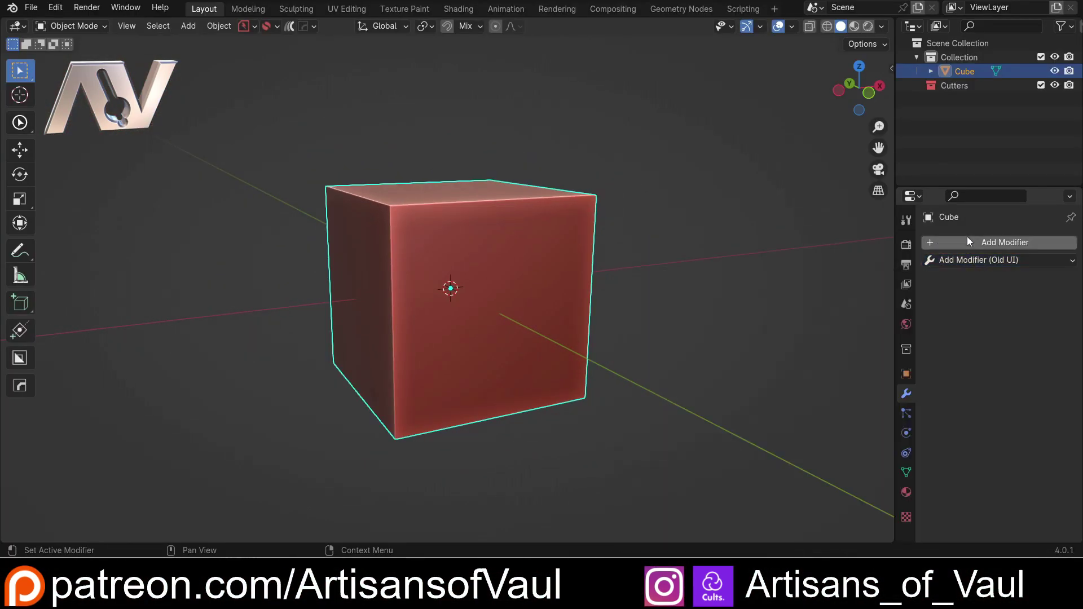
{"action": "left_click", "coordinate": [972, 242]}
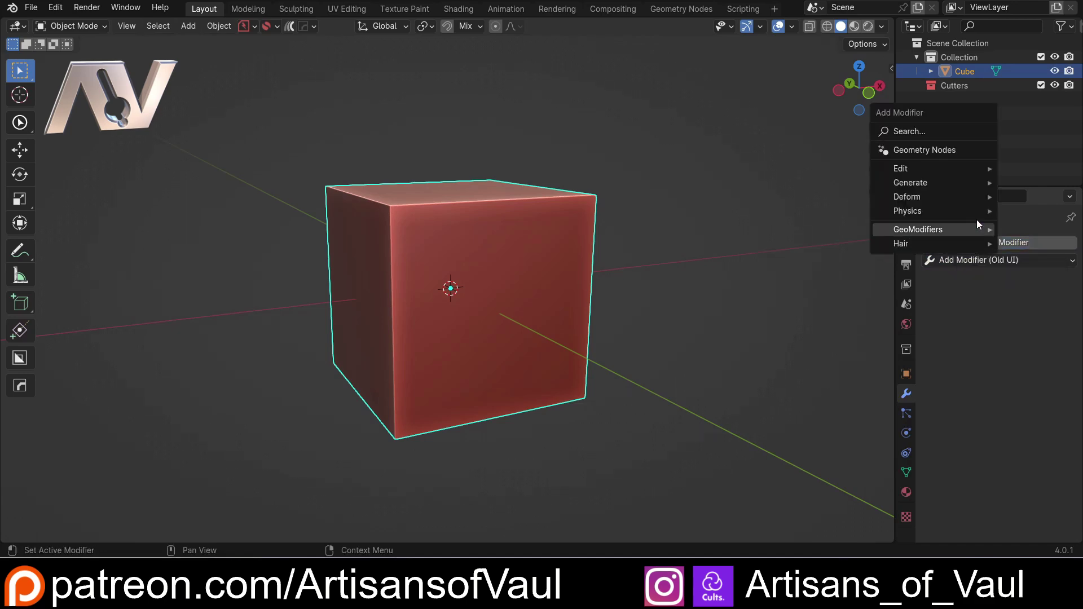
{"action": "mouse_move", "coordinate": [966, 211]}
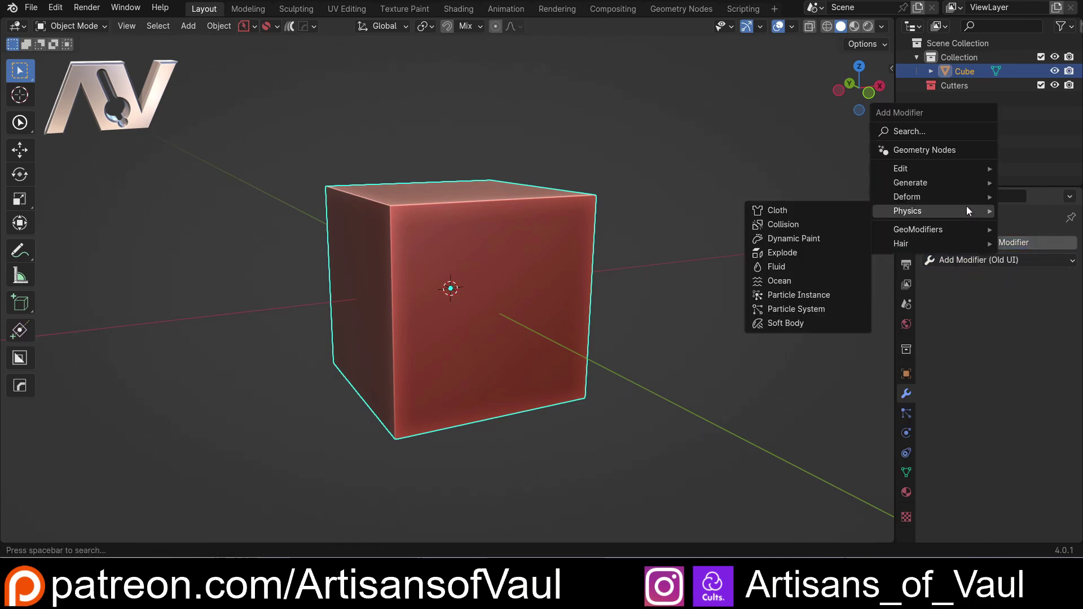
{"action": "type", "text": "we"}
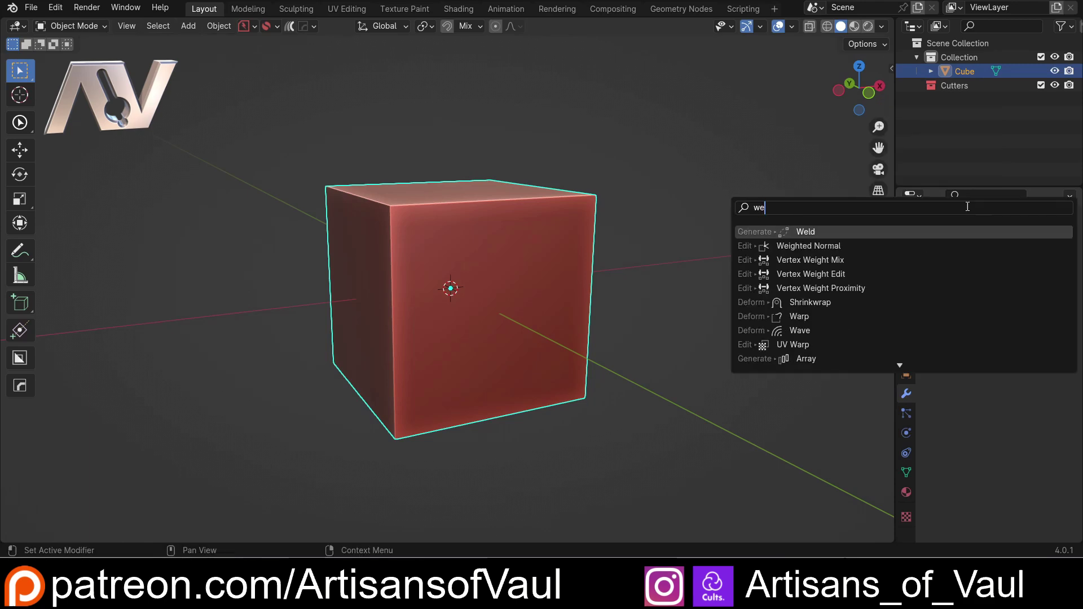
{"action": "key", "text": "Escape"}
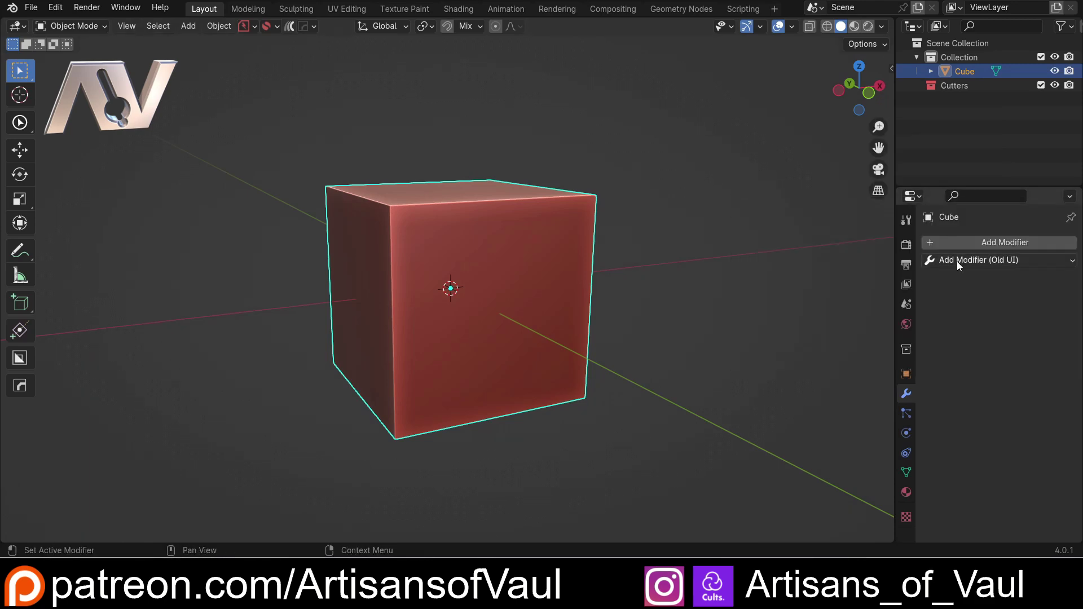
{"action": "left_click", "coordinate": [957, 261]}
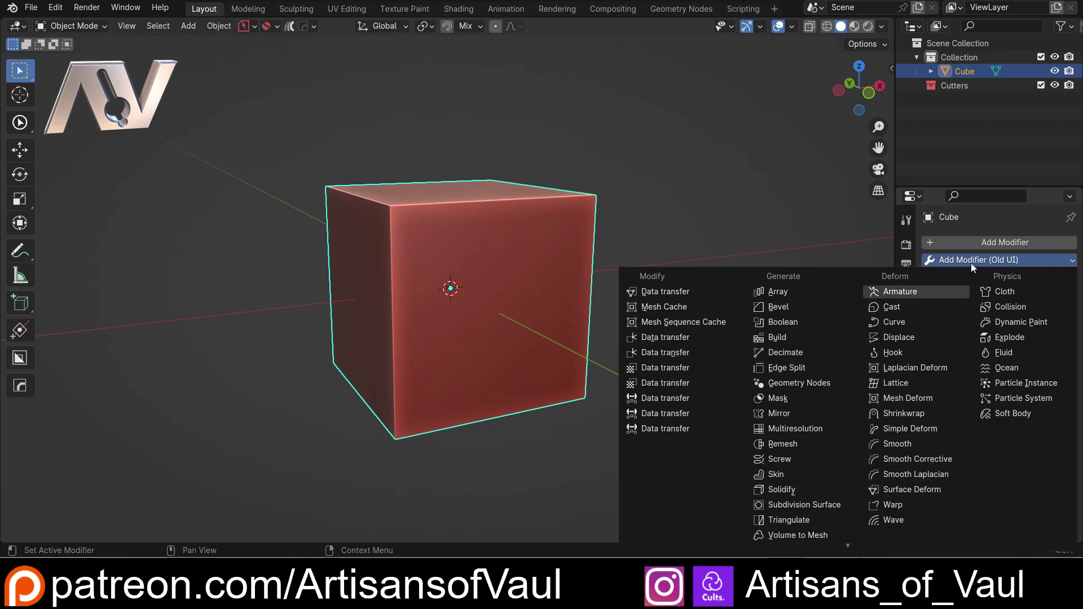
{"action": "left_click", "coordinate": [778, 241]}
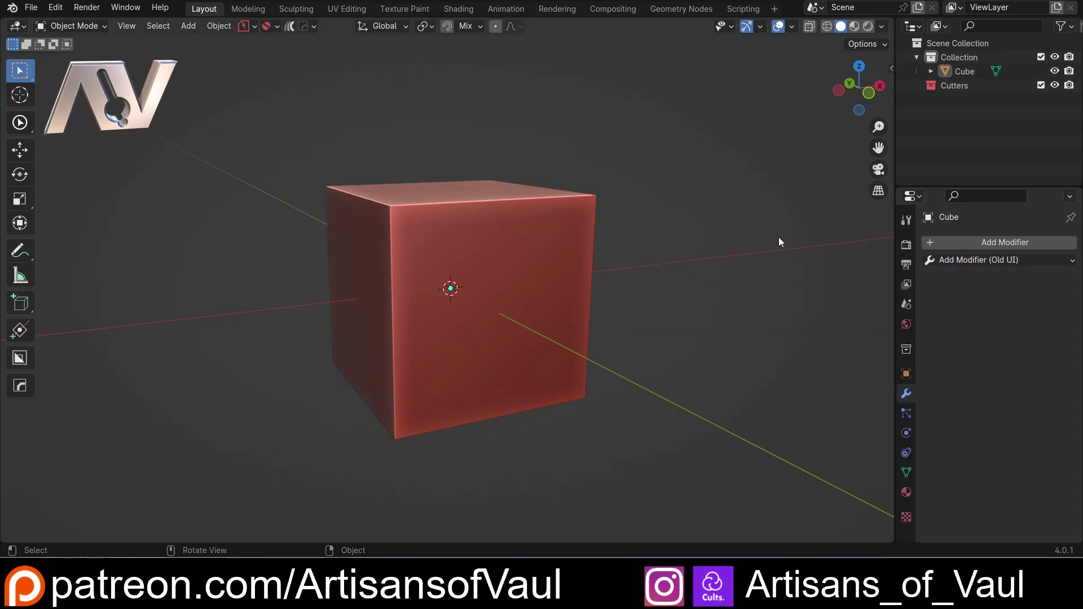
Search the add-ons in Preferences for 'har', then close the window.
{"action": "left_click", "coordinate": [55, 7]}
{"action": "left_click", "coordinate": [130, 188]}
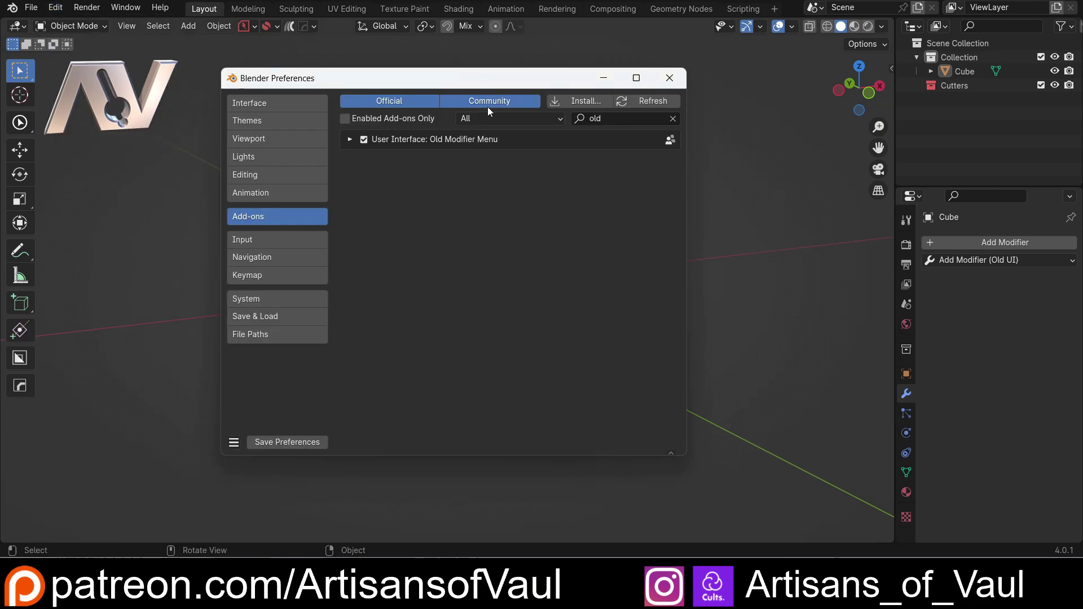
{"action": "left_click", "coordinate": [619, 118]}
{"action": "type", "text": "har"}
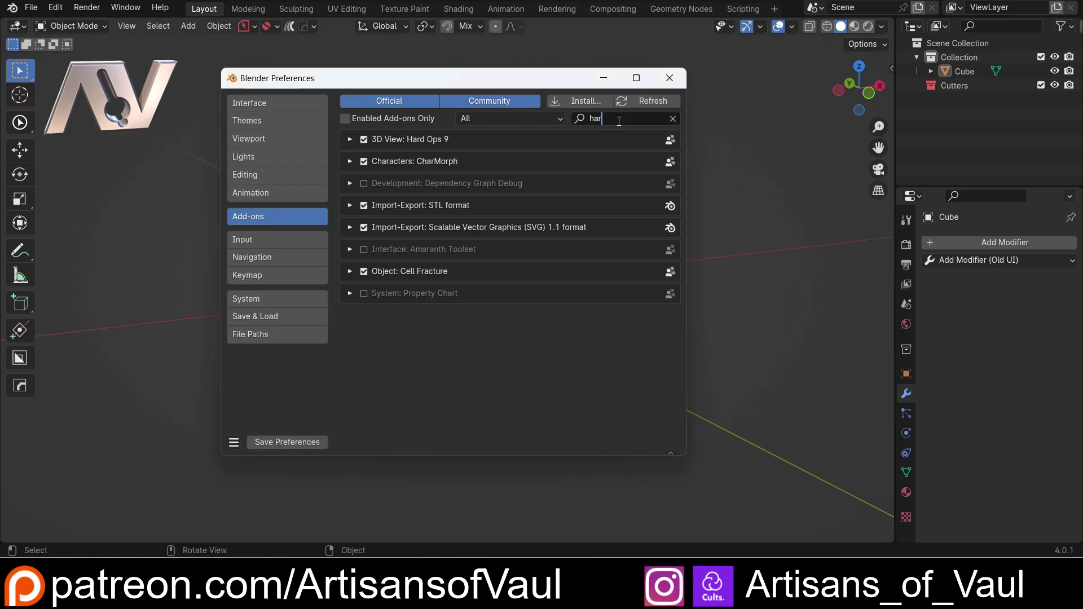
{"action": "left_click", "coordinate": [673, 79]}
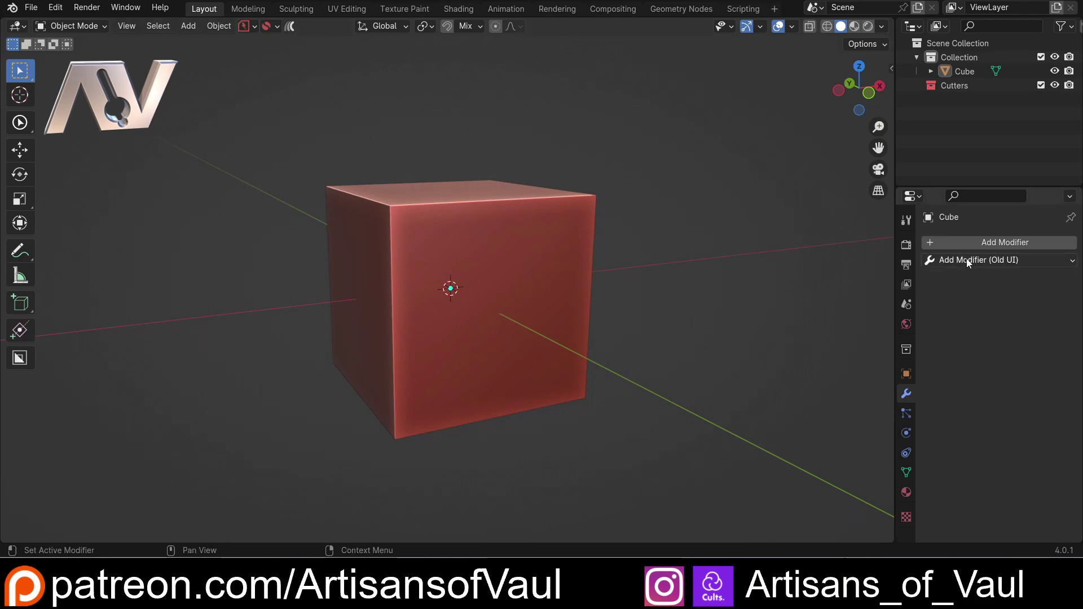
Add Solidify to Quick Favorites and apply it to the cube from the Q menu.
{"action": "left_click", "coordinate": [929, 243]}
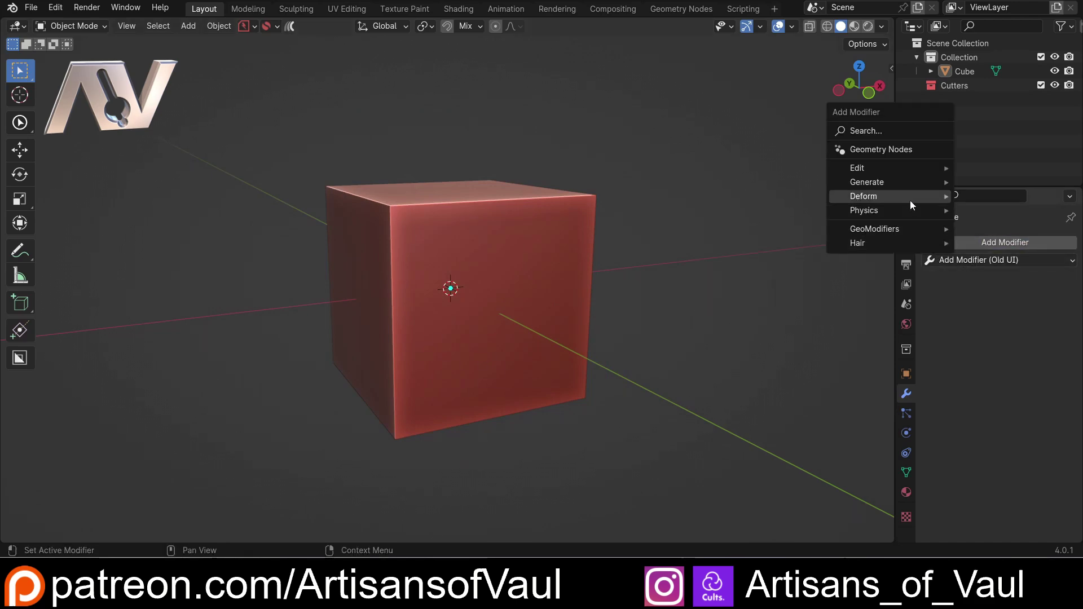
{"action": "left_click", "coordinate": [973, 260]}
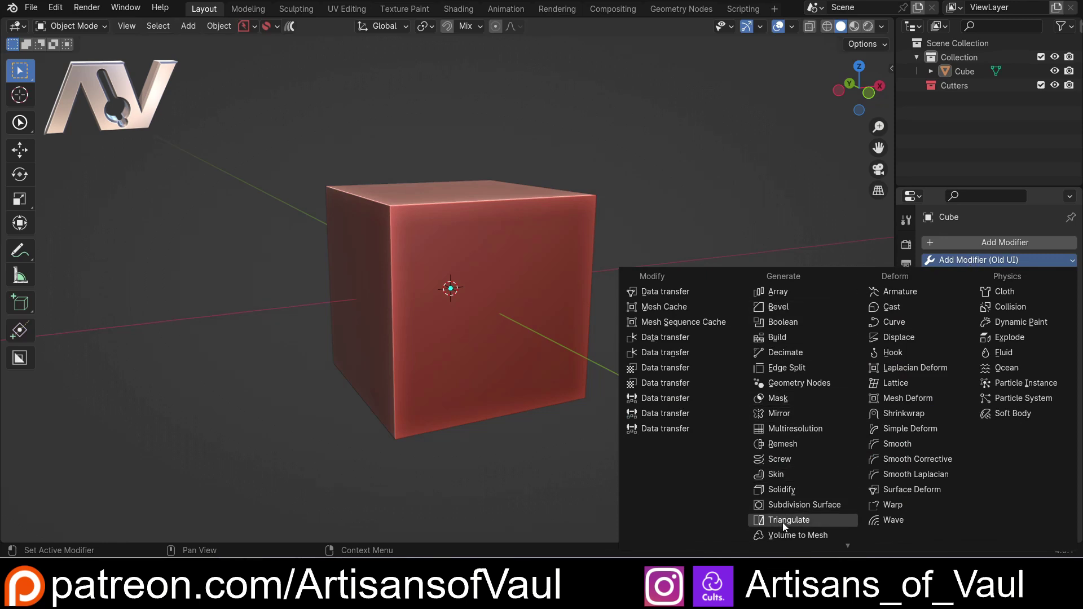
{"action": "right_click", "coordinate": [793, 490]}
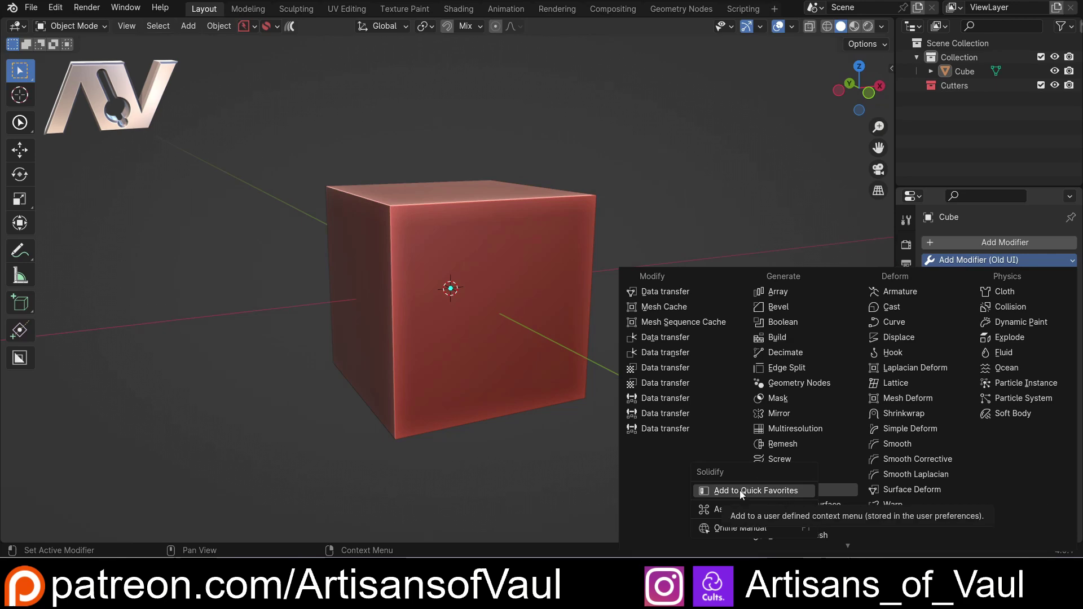
{"action": "left_click", "coordinate": [520, 230]}
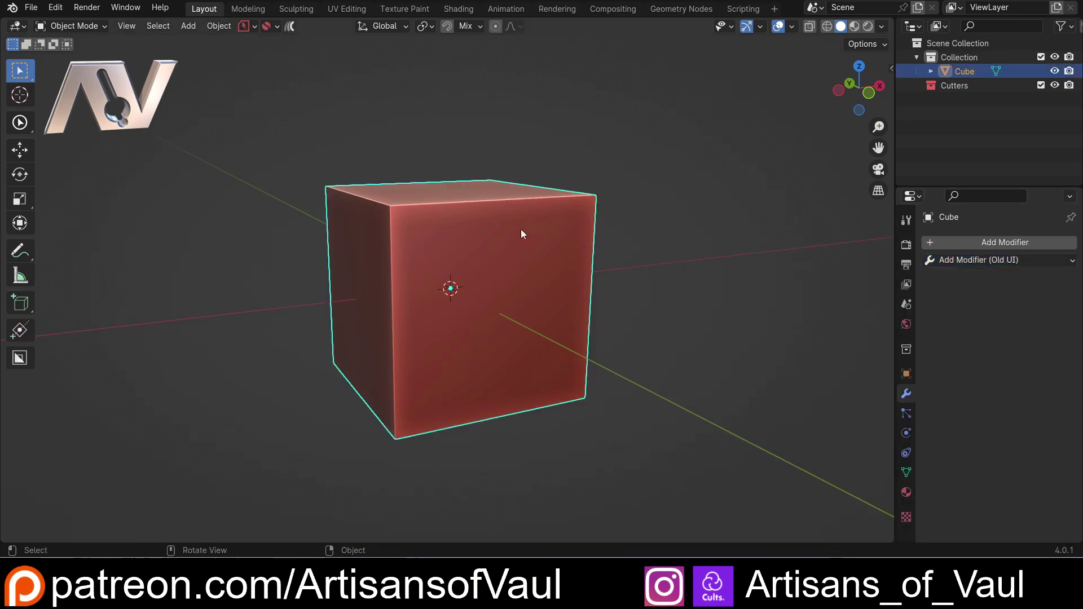
{"action": "key", "text": "q"}
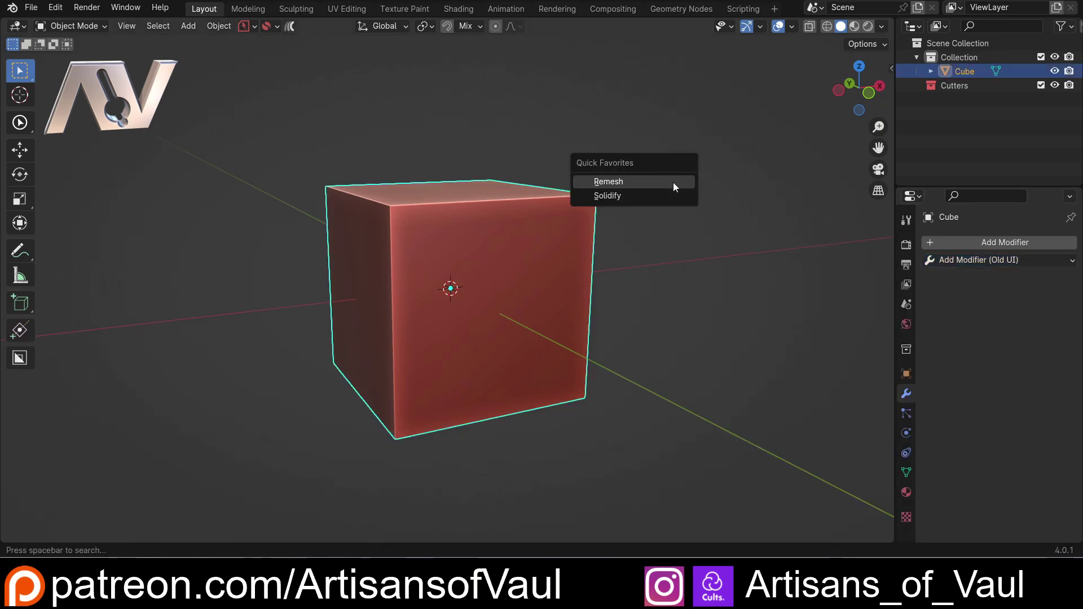
{"action": "left_click", "coordinate": [607, 196]}
Set the Solidify thickness to -0.3730, then remove the modifier and recheck Quick Favorites.
{"action": "left_click_drag", "start_coordinate": [1019, 353], "coordinate": [1040, 333]}
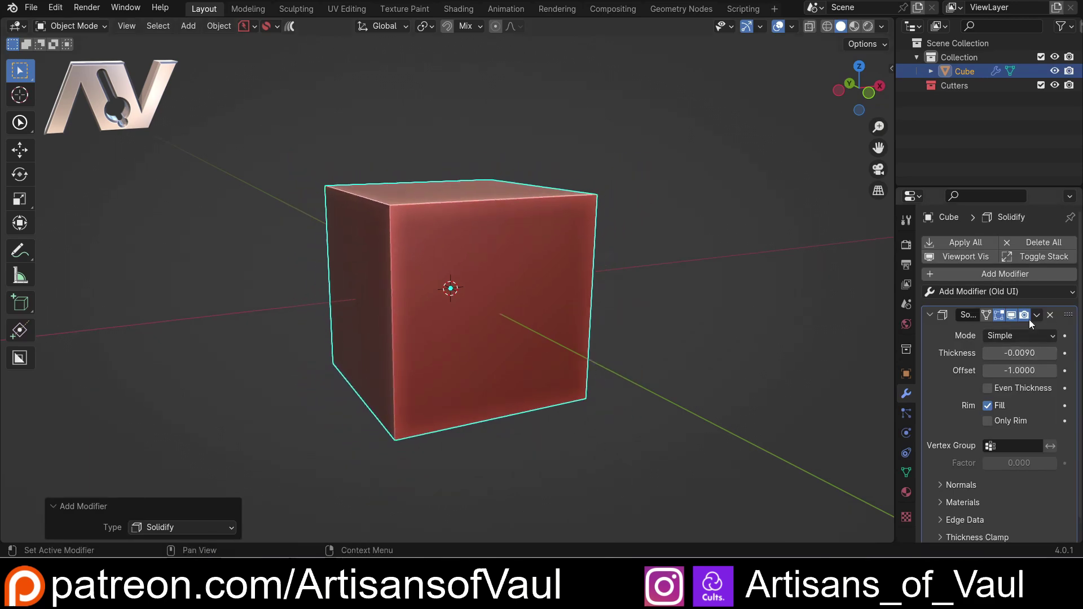
{"action": "left_click", "coordinate": [1051, 315]}
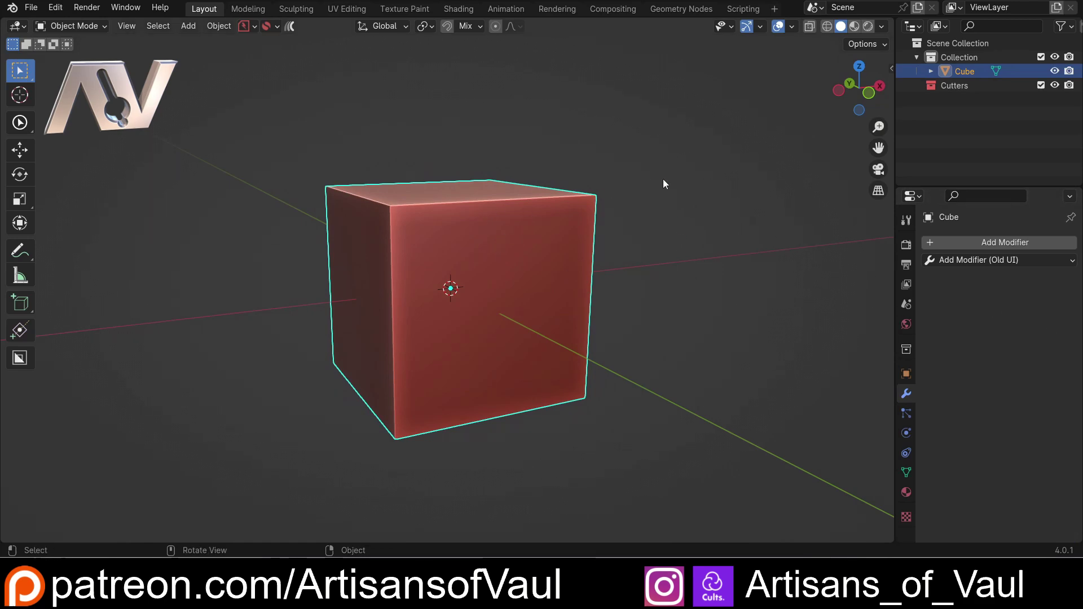
{"action": "key", "text": "q"}
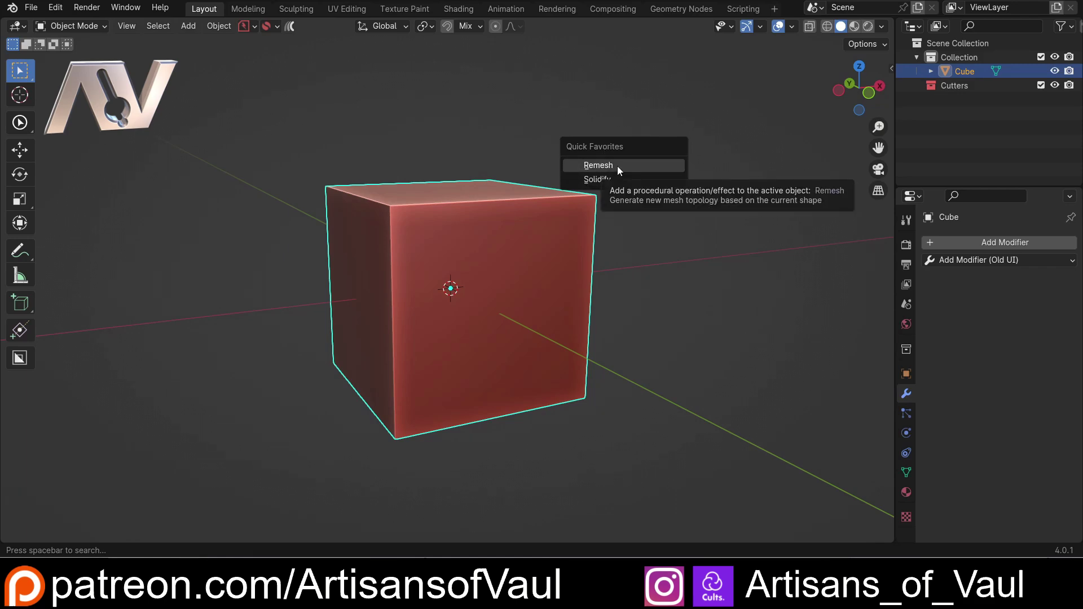
Enable the Hard Ops 9 add-on and save the preferences.
{"action": "left_click", "coordinate": [55, 12]}
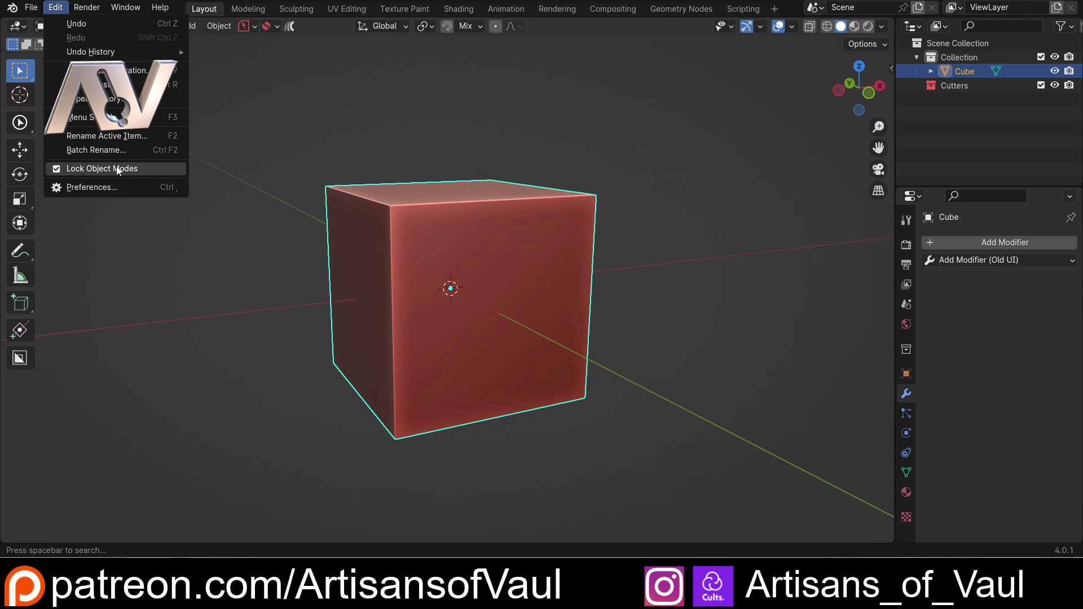
{"action": "left_click", "coordinate": [121, 181]}
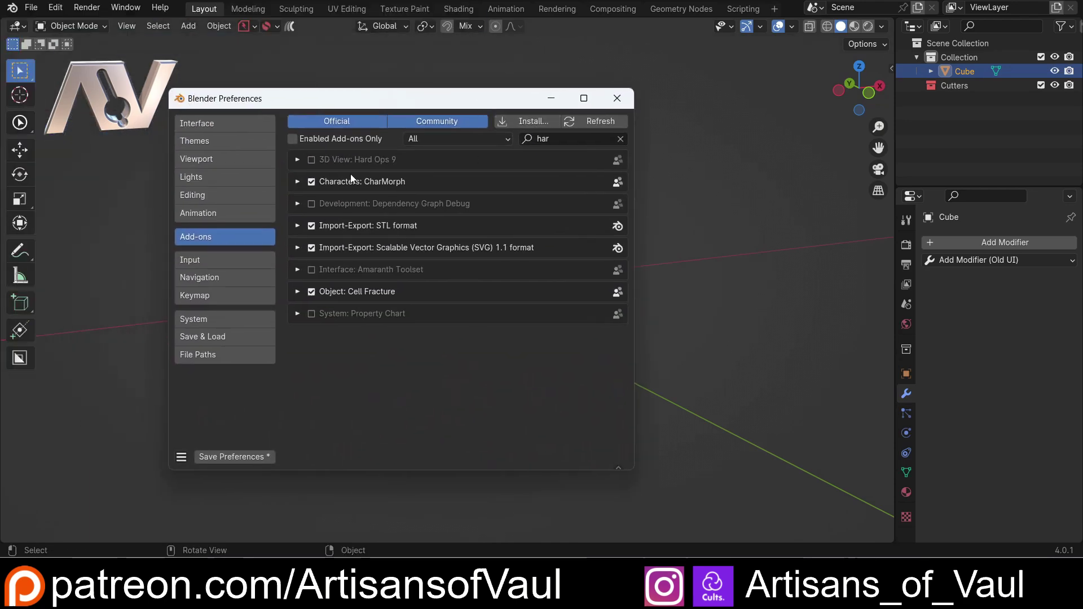
{"action": "left_click", "coordinate": [311, 161]}
{"action": "left_click", "coordinate": [255, 458]}
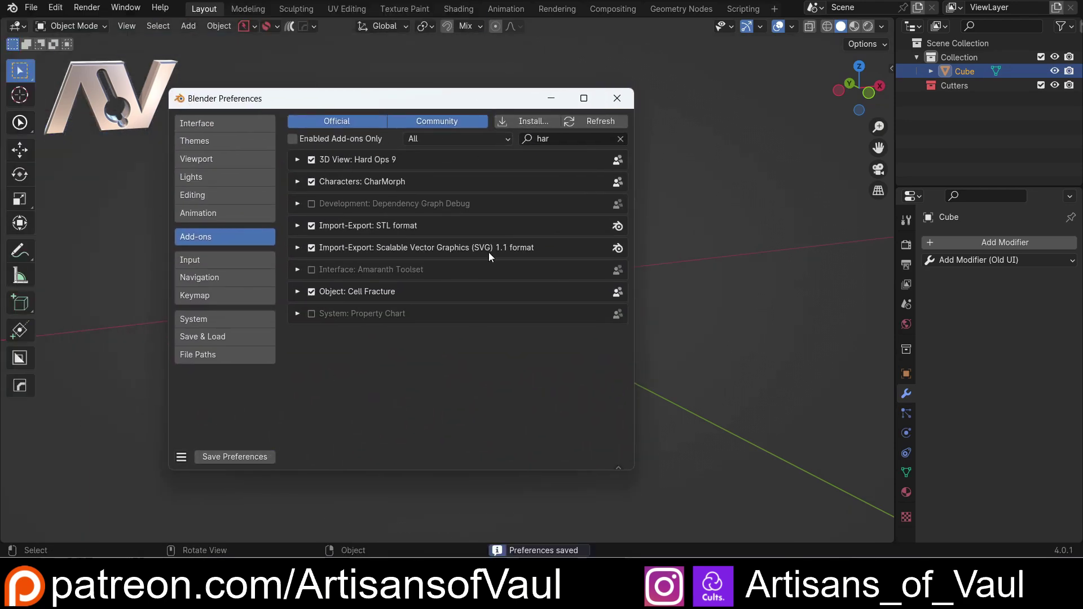
{"action": "left_click", "coordinate": [627, 99]}
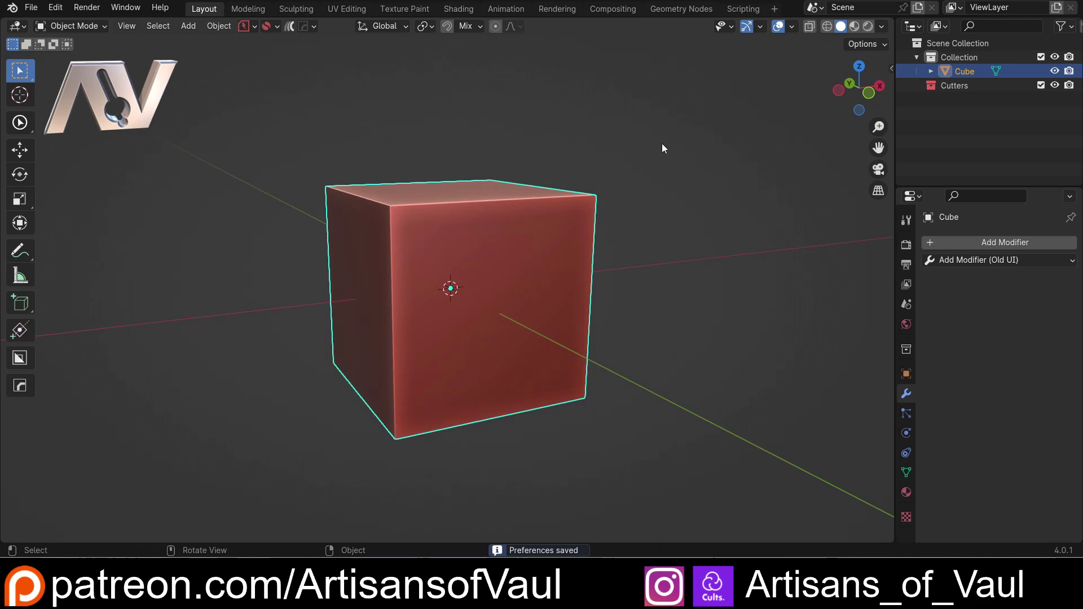
Bring up the Hard Ops menu and its Quick Favorites submenu with Q.
{"action": "key", "text": "q"}
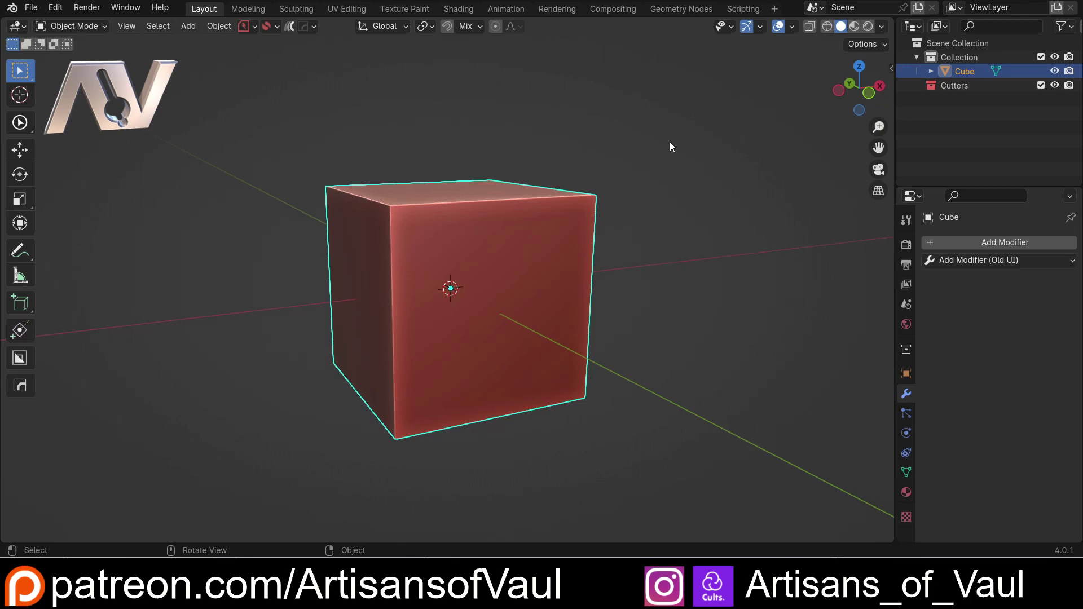
{"action": "key", "text": "q"}
{"action": "key", "text": "q"}
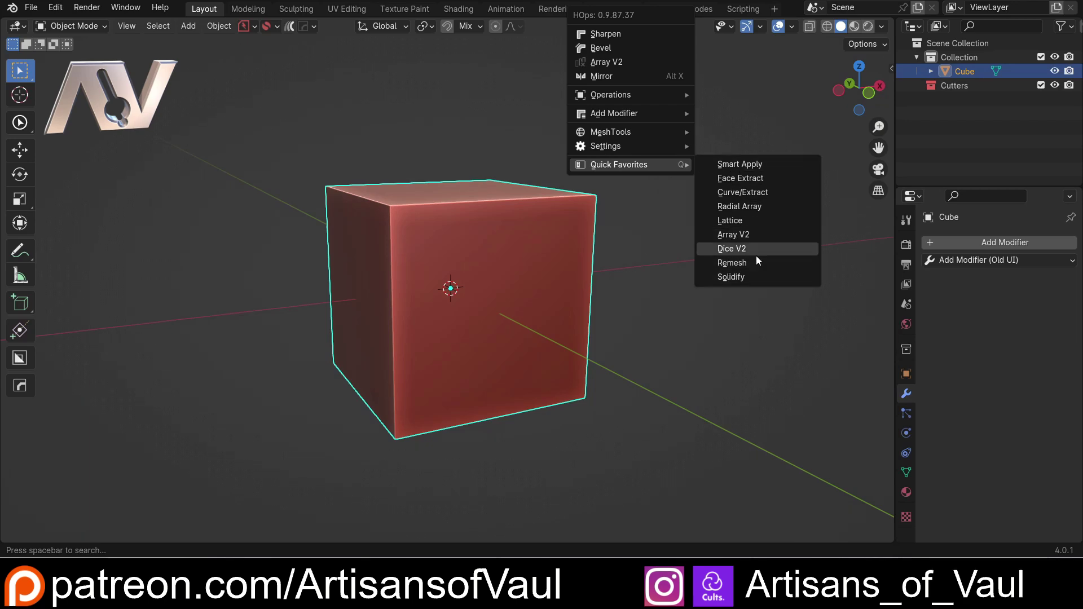
Remove Remesh from Quick Favorites through the Old UI modifier list, then dismiss the list.
{"action": "left_click", "coordinate": [959, 260]}
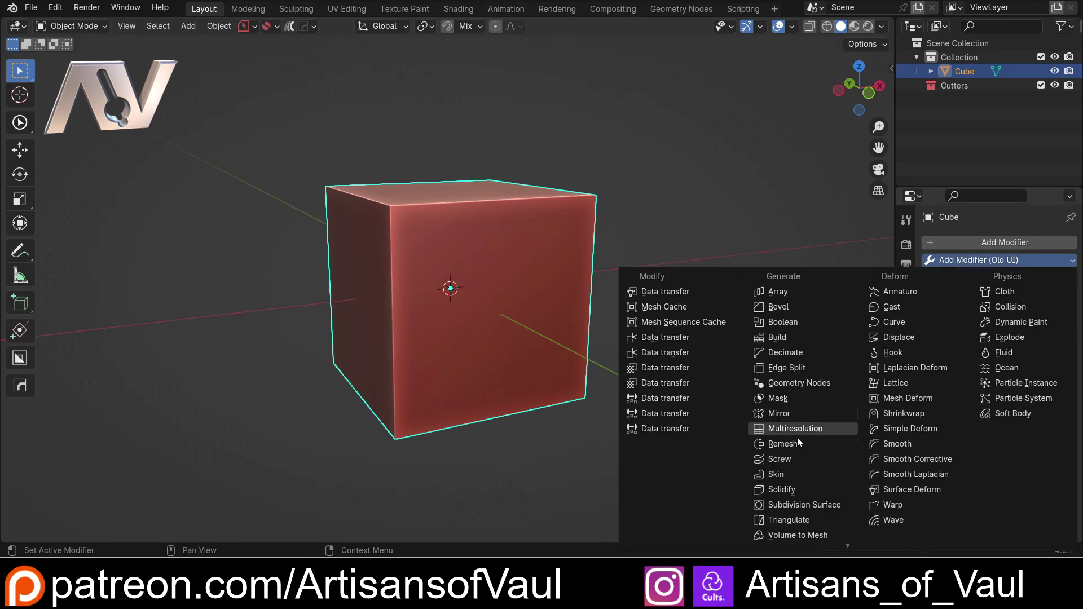
{"action": "right_click", "coordinate": [777, 489]}
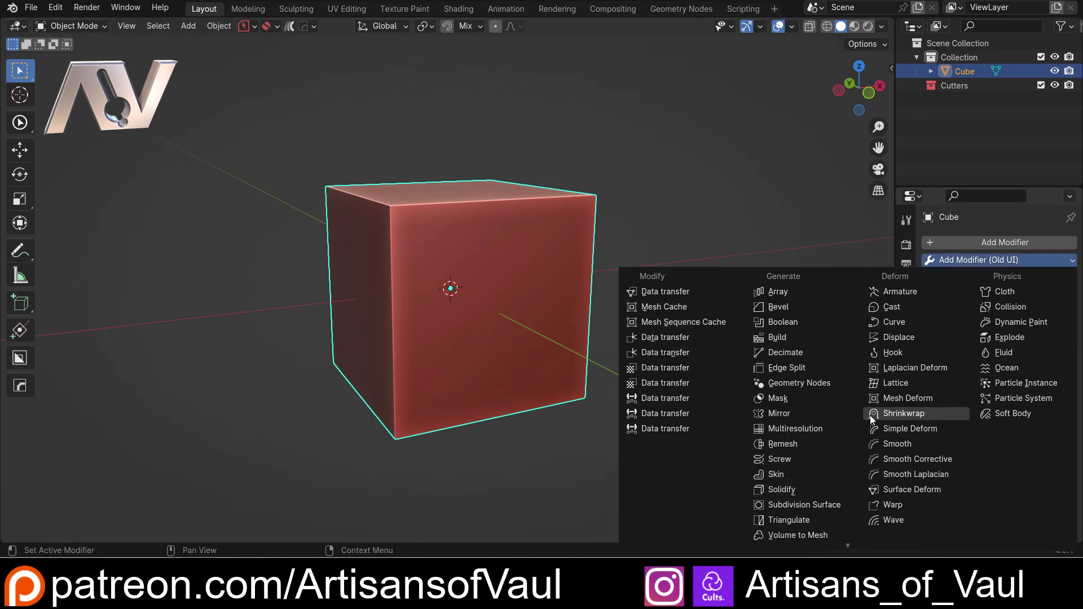
{"action": "right_click", "coordinate": [783, 444]}
{"action": "left_click", "coordinate": [785, 443]}
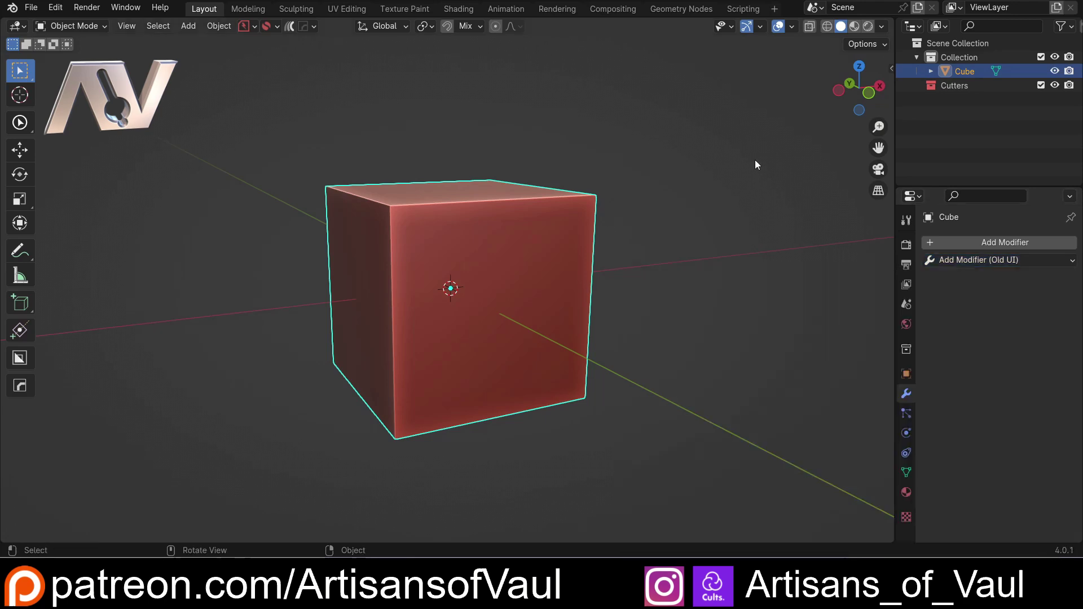
{"action": "left_click", "coordinate": [932, 261]}
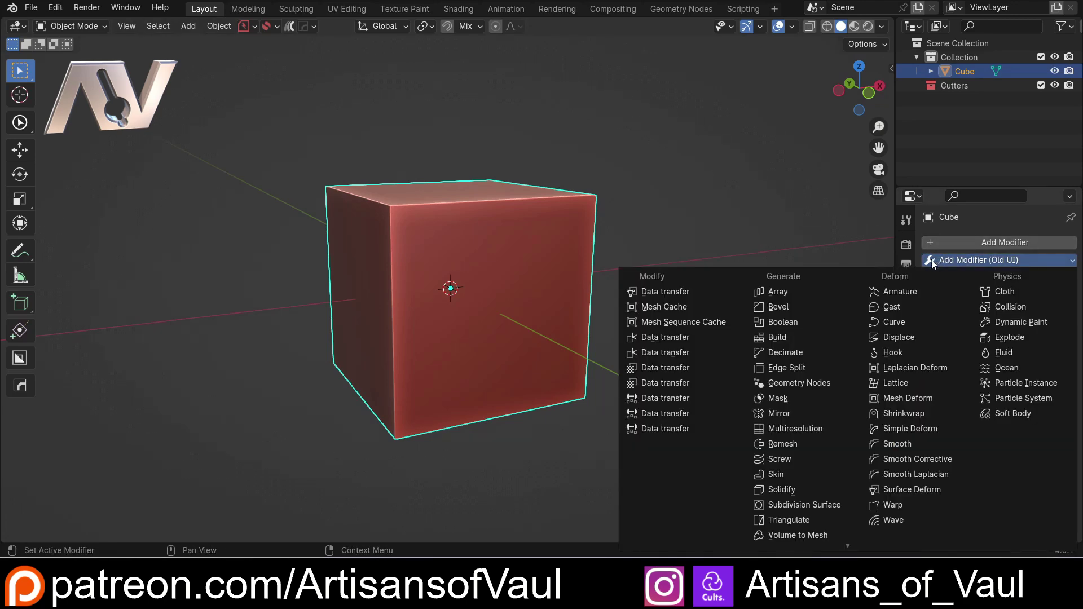
{"action": "right_click", "coordinate": [774, 458]}
{"action": "left_click", "coordinate": [732, 456]}
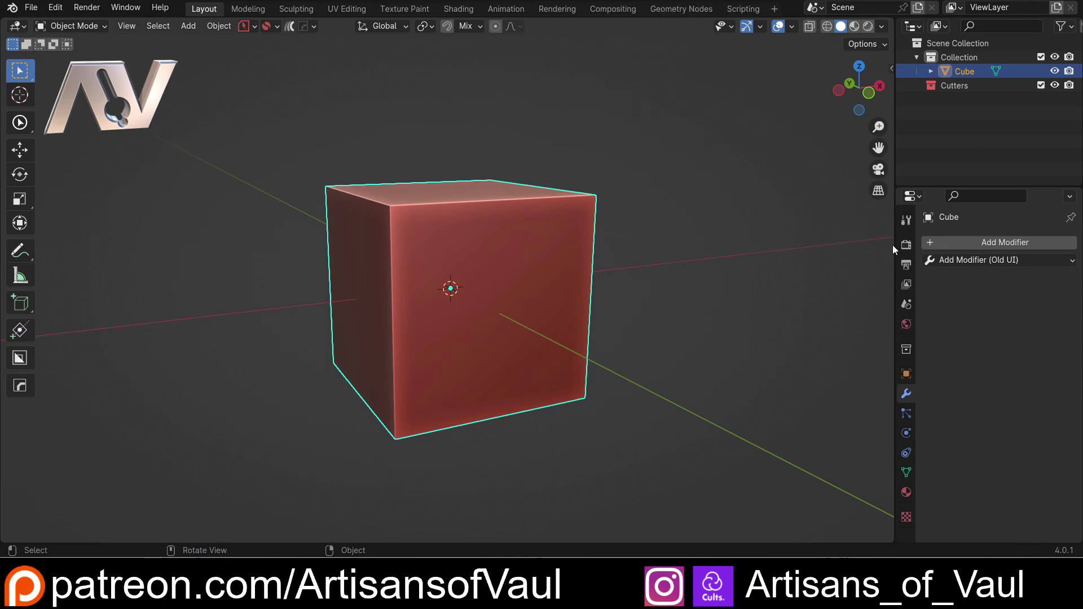
Open the add-on preferences and search for 'fav'.
{"action": "left_click", "coordinate": [957, 244]}
{"action": "left_click", "coordinate": [56, 6]}
{"action": "left_click", "coordinate": [80, 187]}
{"action": "left_click_drag", "start_coordinate": [284, 11], "coordinate": [448, 101]}
{"action": "type", "text": "fav"}
{"action": "key", "text": "Return"}
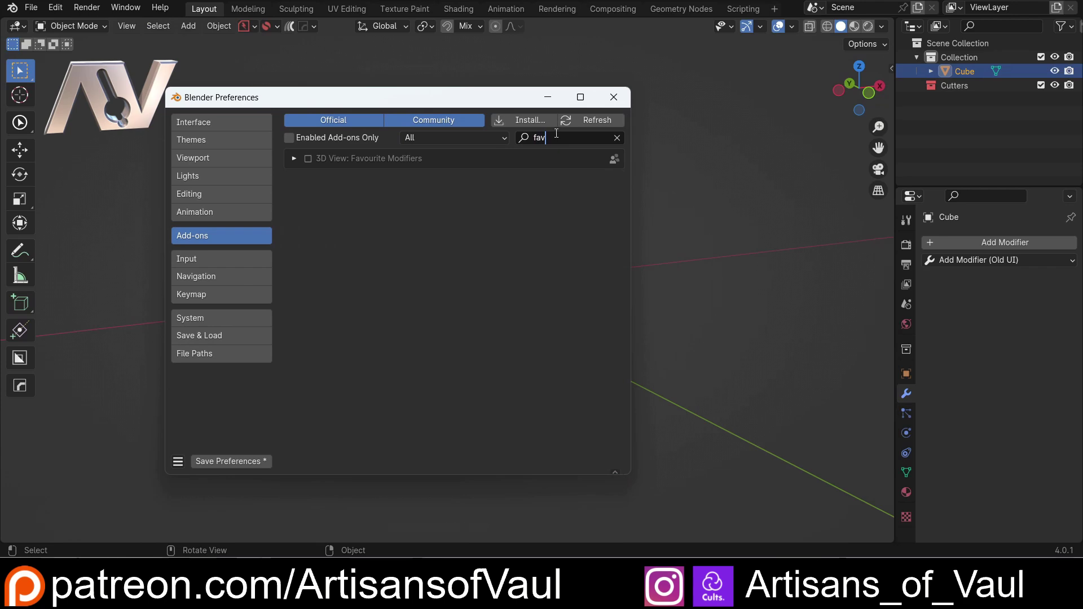
Enable 3D View: Favourite Modifiers and expand its Modify, Generate, Deform and Physics choices.
{"action": "left_click", "coordinate": [307, 159]}
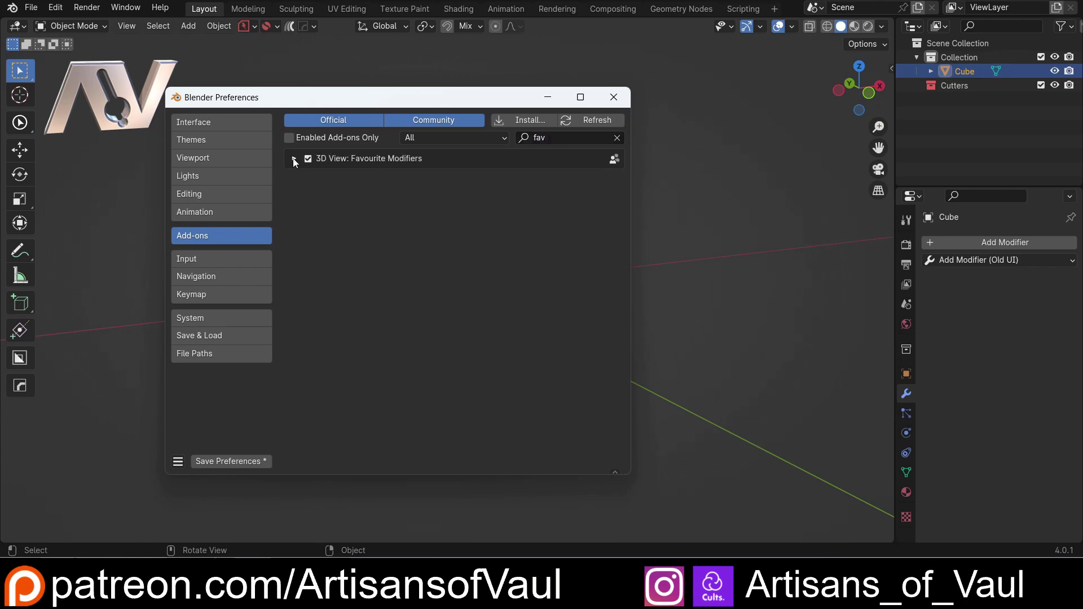
{"action": "left_click", "coordinate": [294, 160]}
{"action": "scroll", "coordinate": [518, 258], "scroll_direction": "down", "scroll_amount": 2}
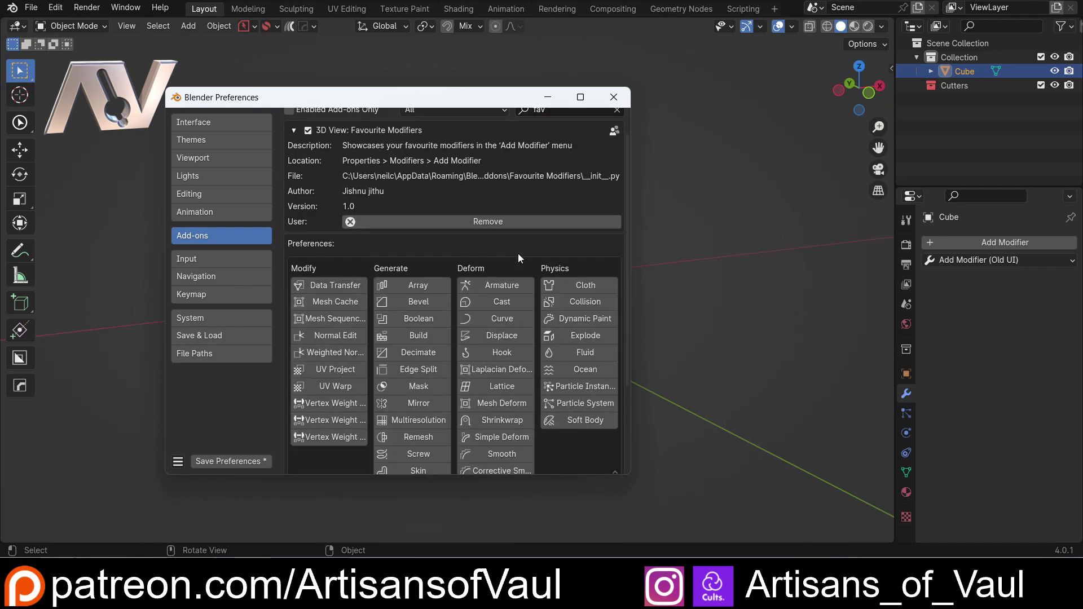
{"action": "scroll", "coordinate": [525, 254], "scroll_direction": "down", "scroll_amount": 3}
{"action": "scroll", "coordinate": [506, 301], "scroll_direction": "down", "scroll_amount": 1}
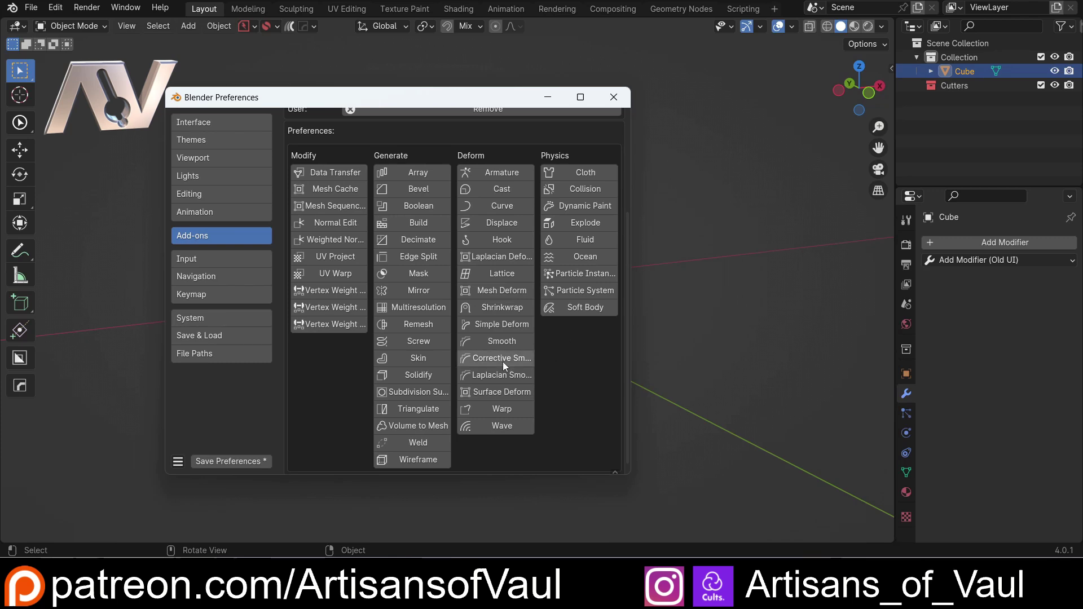
{"action": "scroll", "coordinate": [414, 385], "scroll_direction": "down", "scroll_amount": 1}
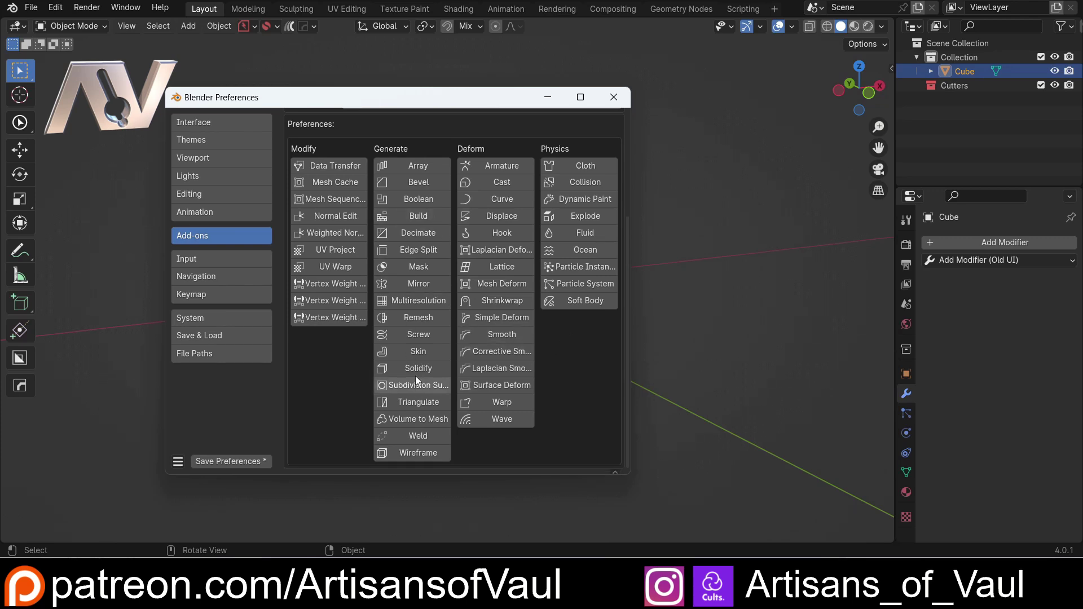
Mark Array, Decimate, Edge Split, Multiresolution, Remesh, Screw, Solidify and Weld as favourites.
{"action": "left_click", "coordinate": [429, 164]}
{"action": "left_click", "coordinate": [428, 233]}
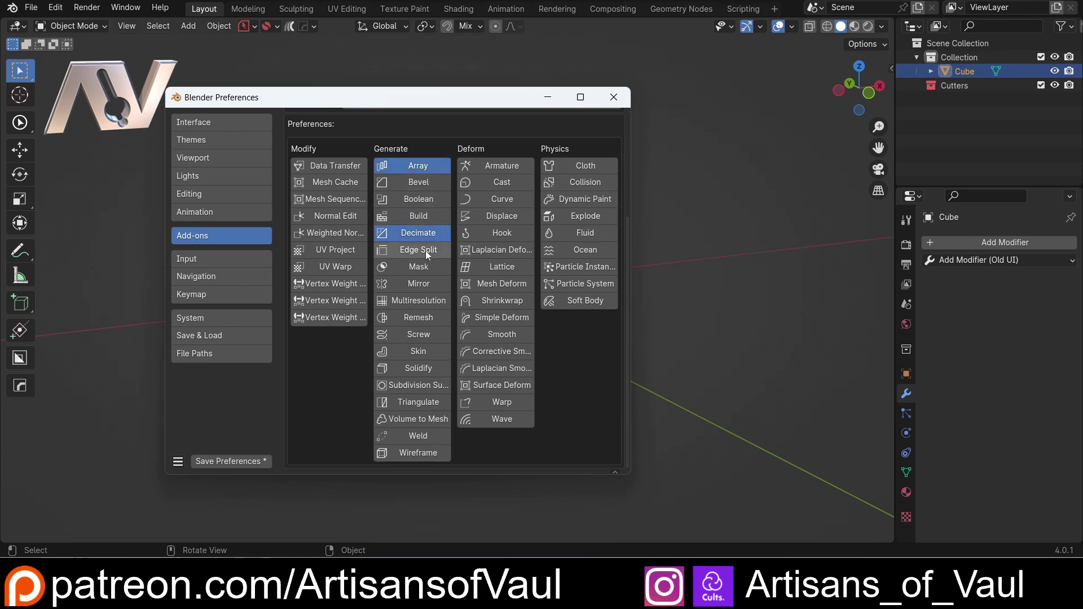
{"action": "left_click", "coordinate": [426, 250]}
{"action": "left_click", "coordinate": [420, 300]}
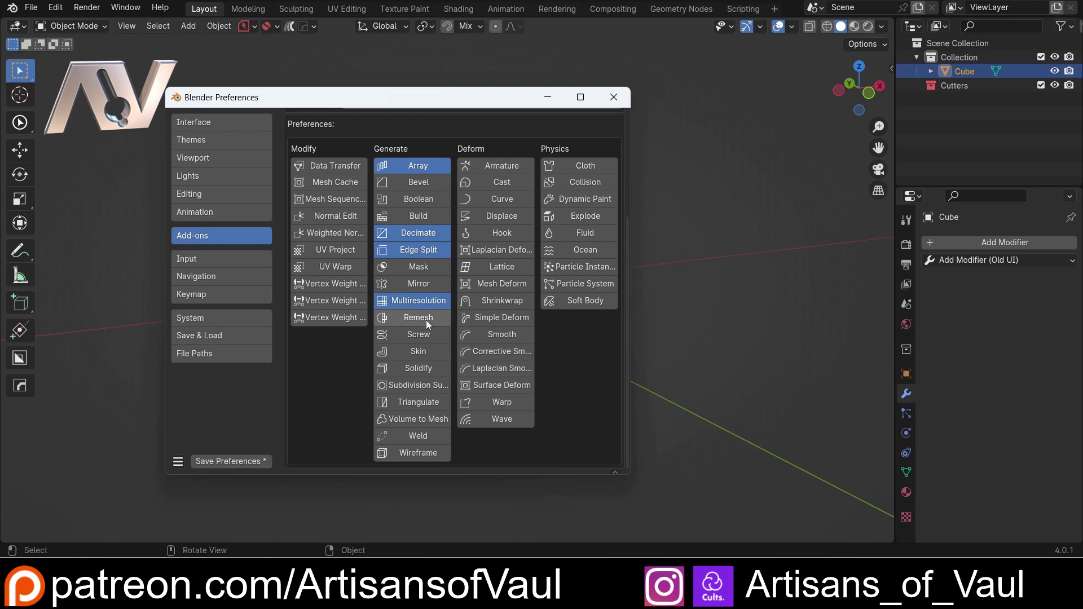
{"action": "left_click", "coordinate": [425, 319]}
{"action": "left_click", "coordinate": [427, 335]}
{"action": "left_click", "coordinate": [417, 368]}
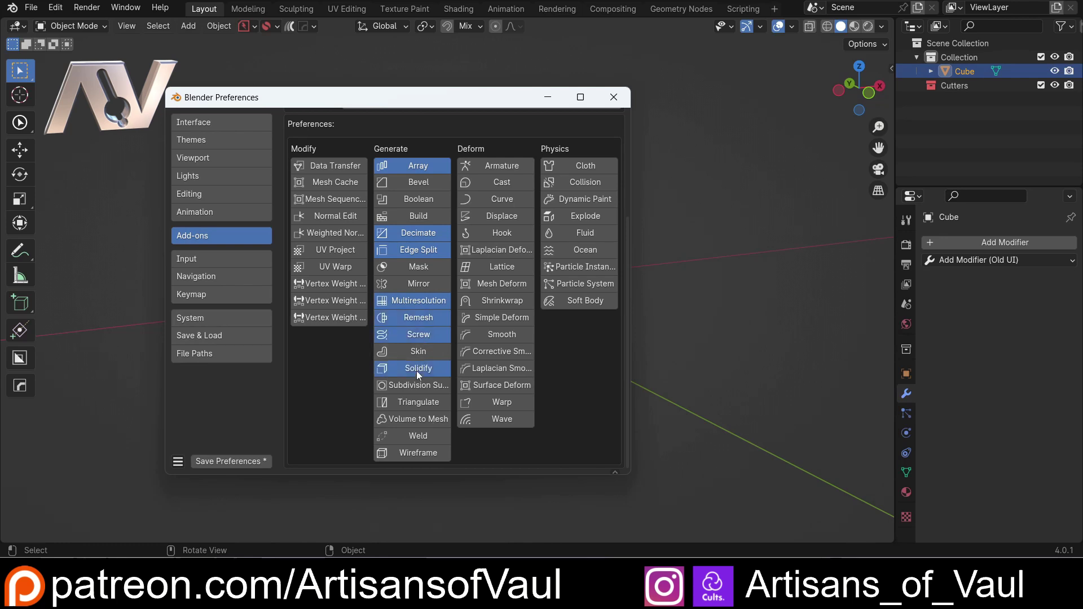
{"action": "left_click", "coordinate": [414, 403]}
{"action": "left_click", "coordinate": [410, 436]}
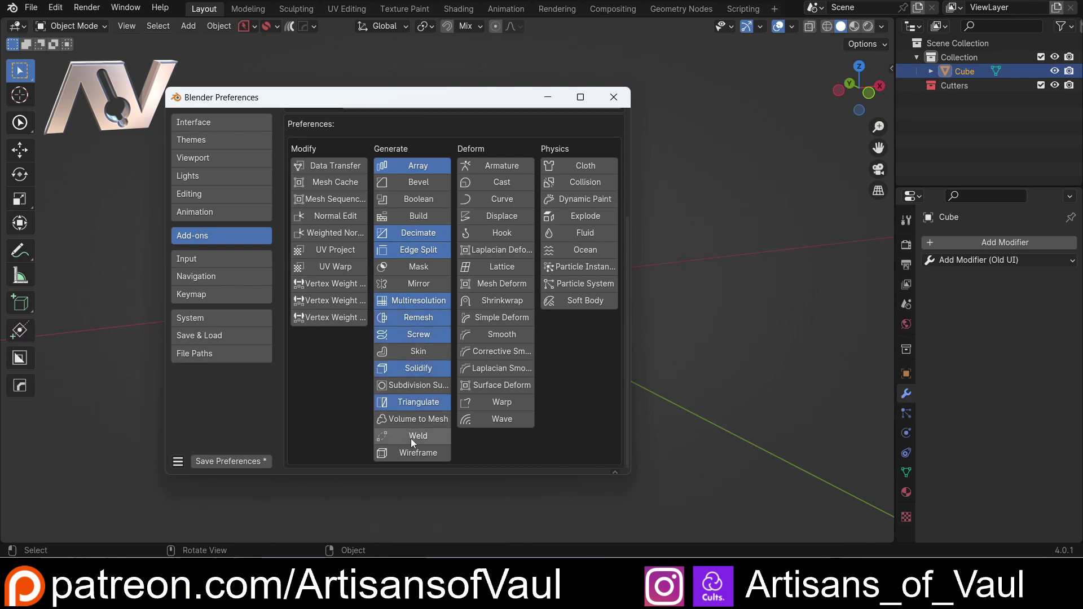
{"action": "left_click", "coordinate": [424, 404]}
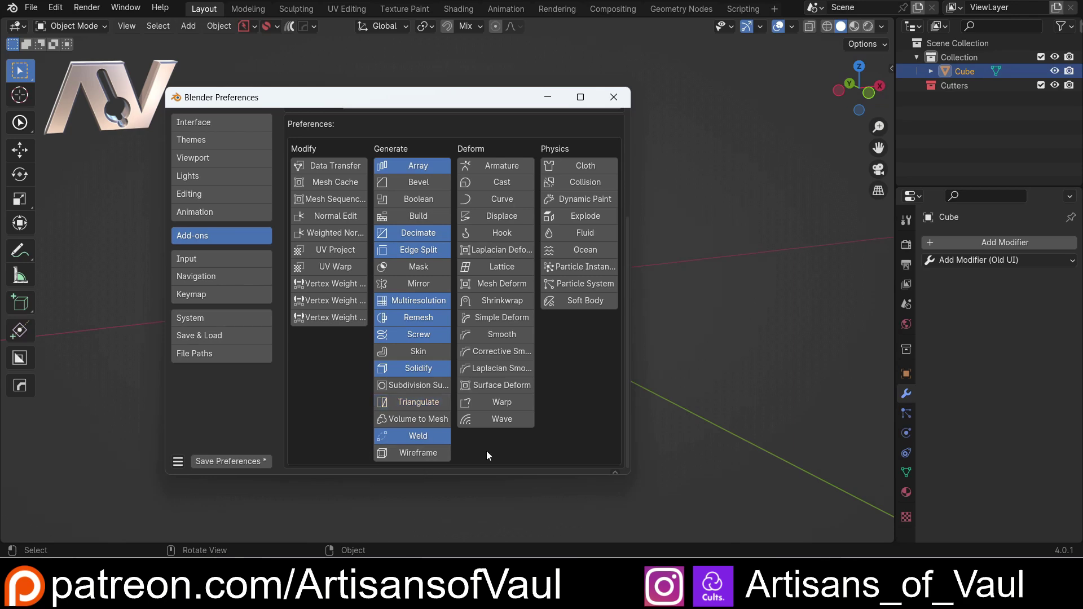
Add Curve, Displace, Hook and Shrinkwrap as favourites and save the preferences.
{"action": "left_click", "coordinate": [500, 199]}
{"action": "left_click", "coordinate": [498, 216]}
{"action": "left_click", "coordinate": [497, 233]}
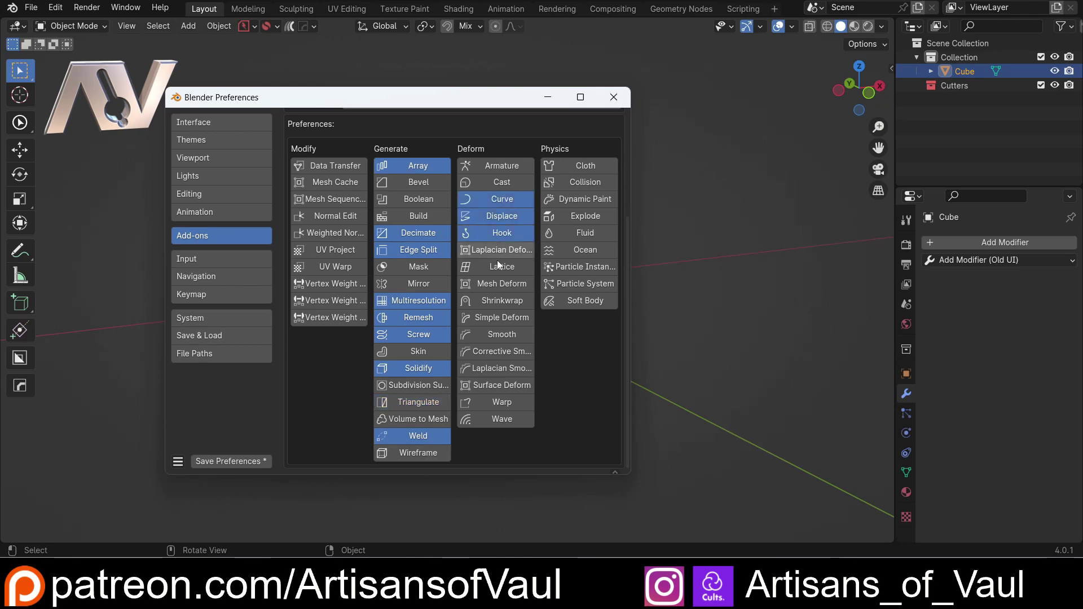
{"action": "left_click", "coordinate": [506, 304]}
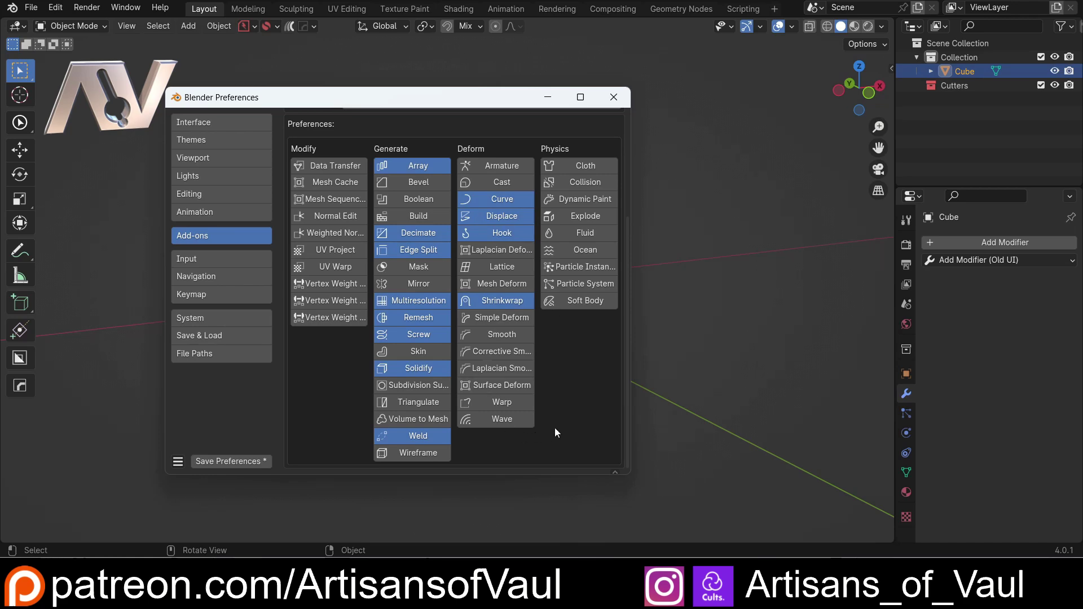
{"action": "left_click", "coordinate": [254, 458]}
{"action": "left_click", "coordinate": [611, 99]}
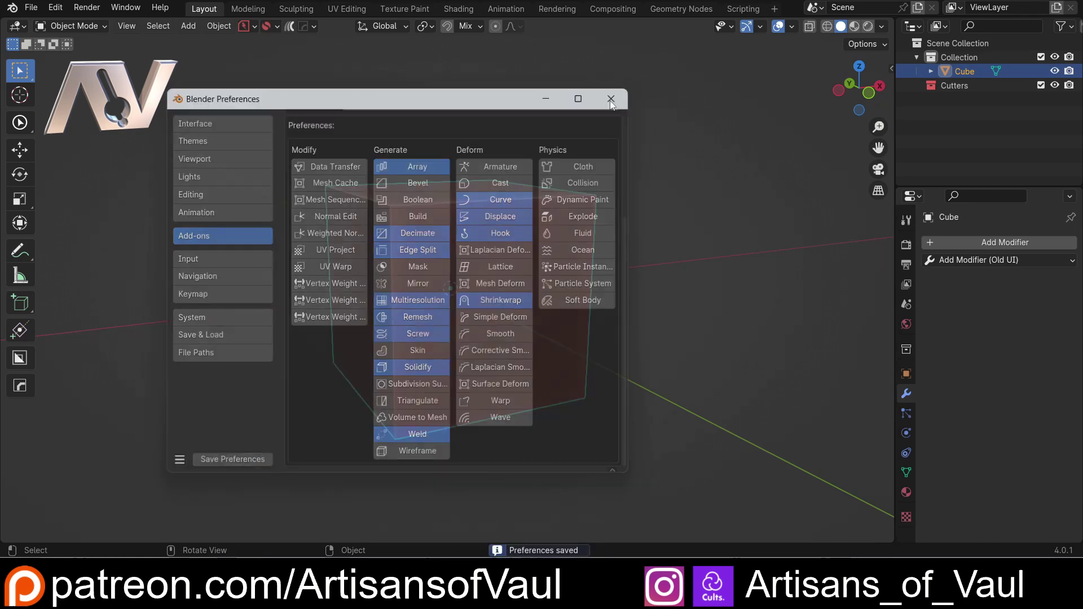
View the favourites at the bottom of Add Modifier, then search the menu for 'bev'.
{"action": "left_click", "coordinate": [955, 241]}
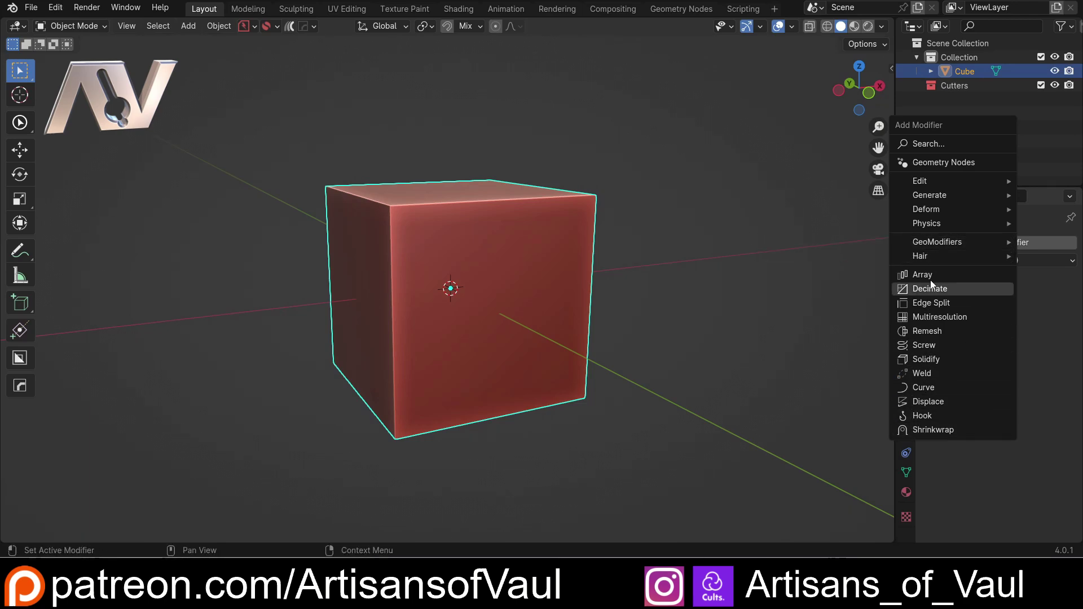
{"action": "mouse_move", "coordinate": [925, 256]}
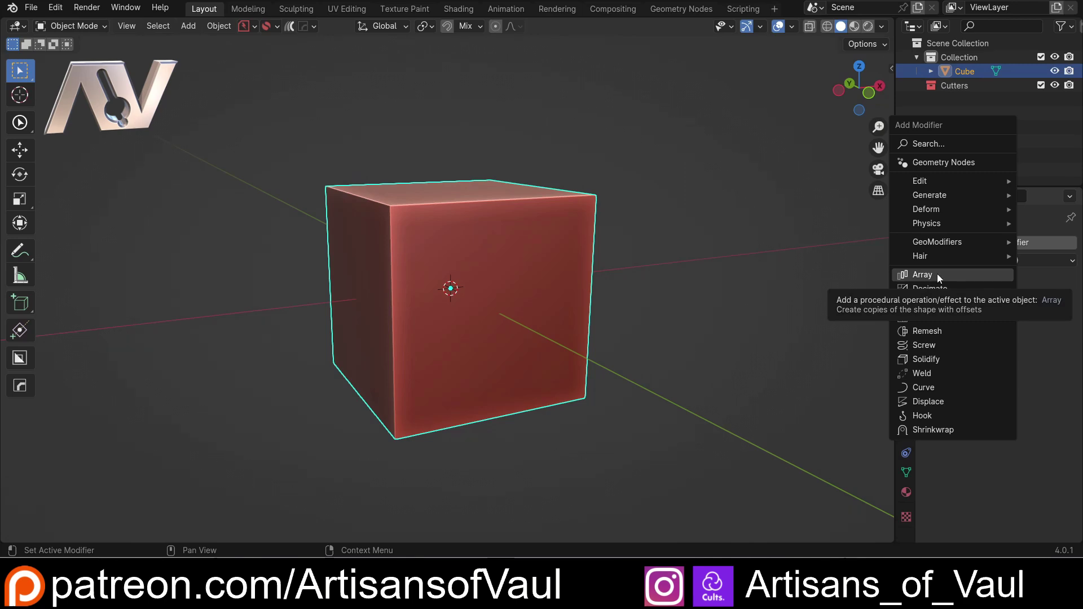
{"action": "type", "text": "be"}
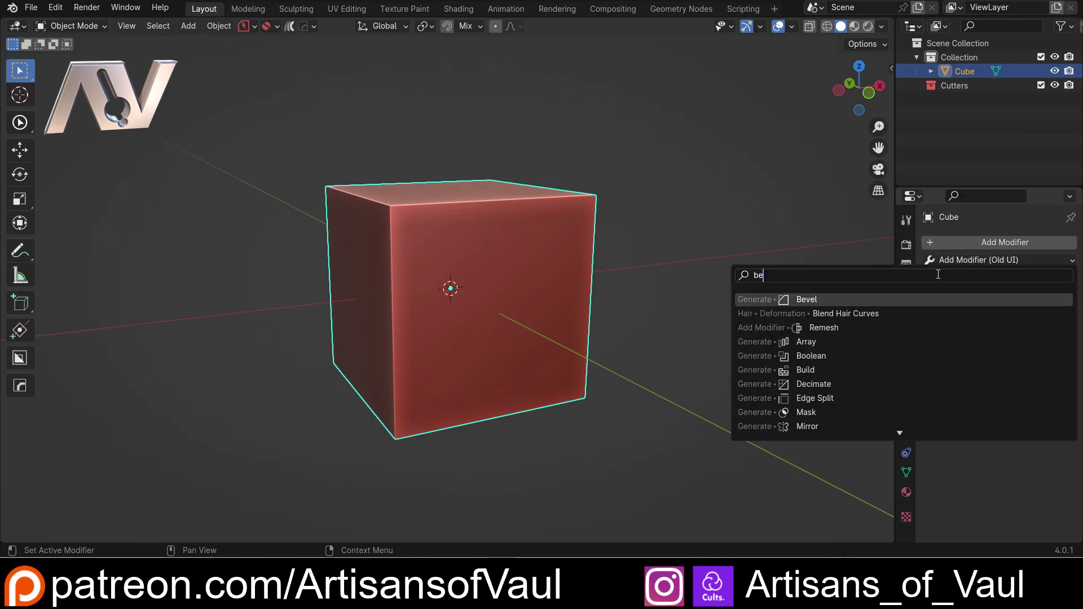
{"action": "type", "text": "v"}
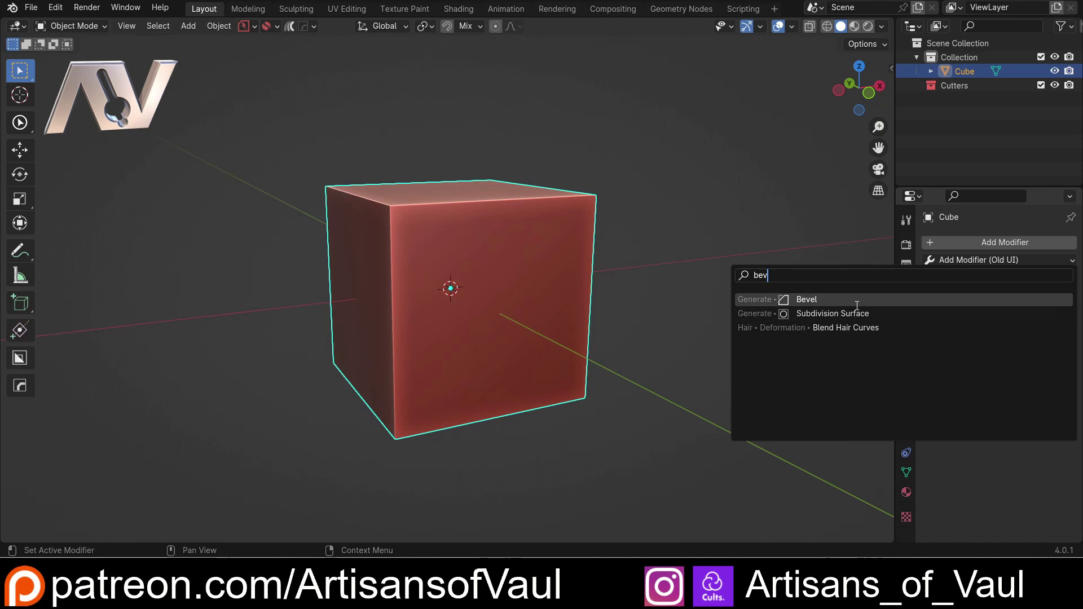
{"action": "left_click", "coordinate": [928, 239]}
{"action": "mouse_move", "coordinate": [928, 238]}
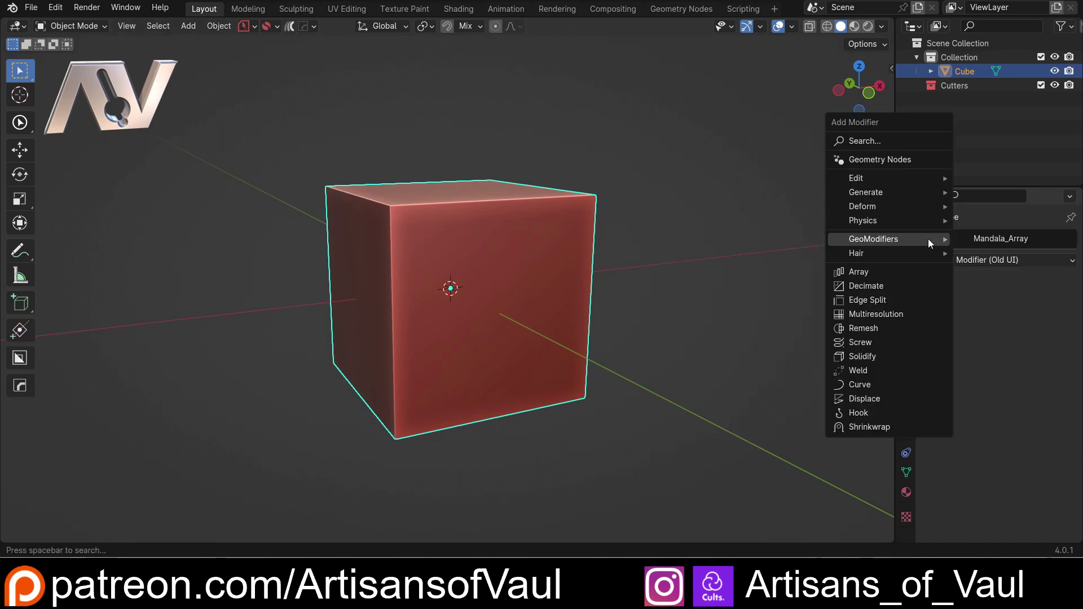